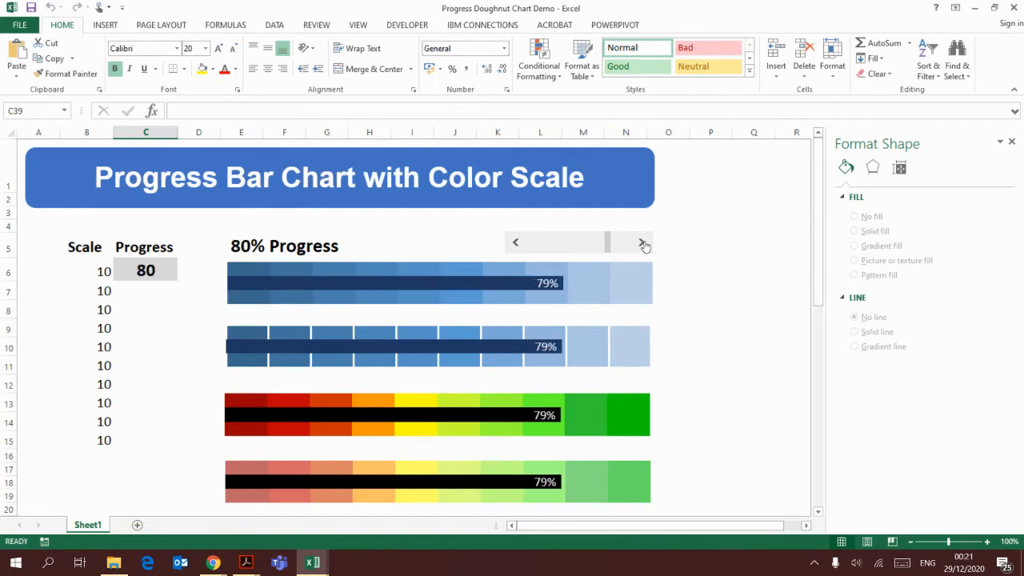
# Lower the progress value in C6 to 62 with the scroll bar above the sample charts.
pyautogui.click(516, 244)
pyautogui.click(516, 243)
pyautogui.click(516, 243)
pyautogui.click(516, 243)
pyautogui.click(516, 243)
pyautogui.click(515, 243)
pyautogui.click(516, 243)
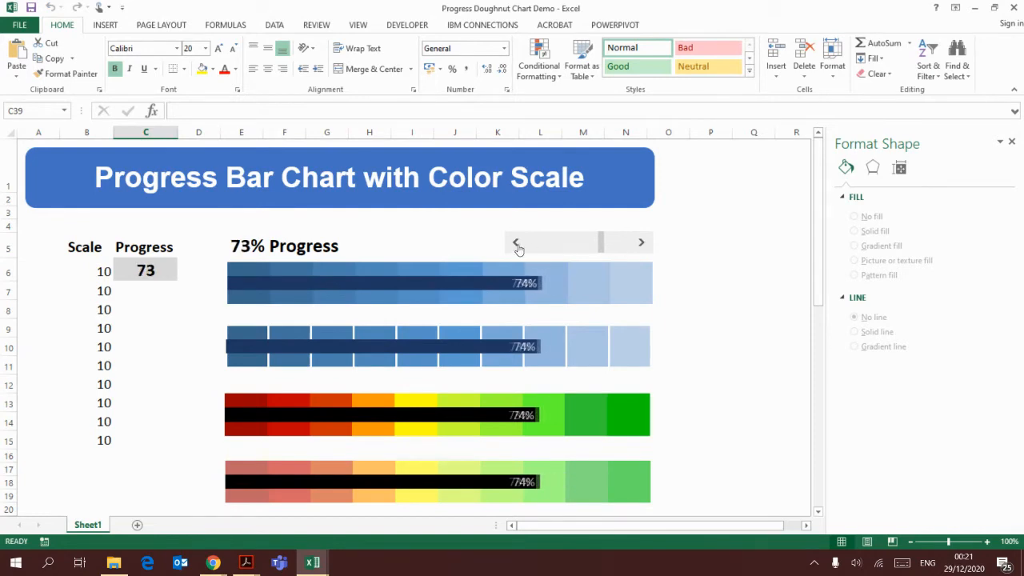
pyautogui.click(516, 243)
pyautogui.click(516, 243)
pyautogui.click(516, 243)
pyautogui.click(516, 243)
pyautogui.click(516, 243)
pyautogui.click(516, 244)
pyautogui.click(516, 244)
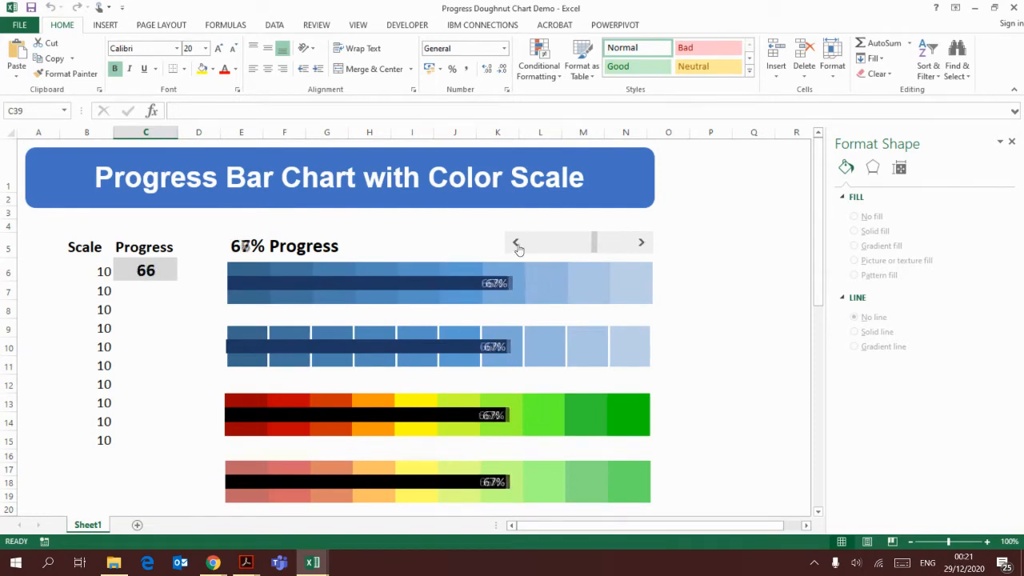
pyautogui.click(516, 243)
pyautogui.click(516, 243)
pyautogui.click(516, 243)
pyautogui.click(516, 244)
pyautogui.moveTo(502, 341)
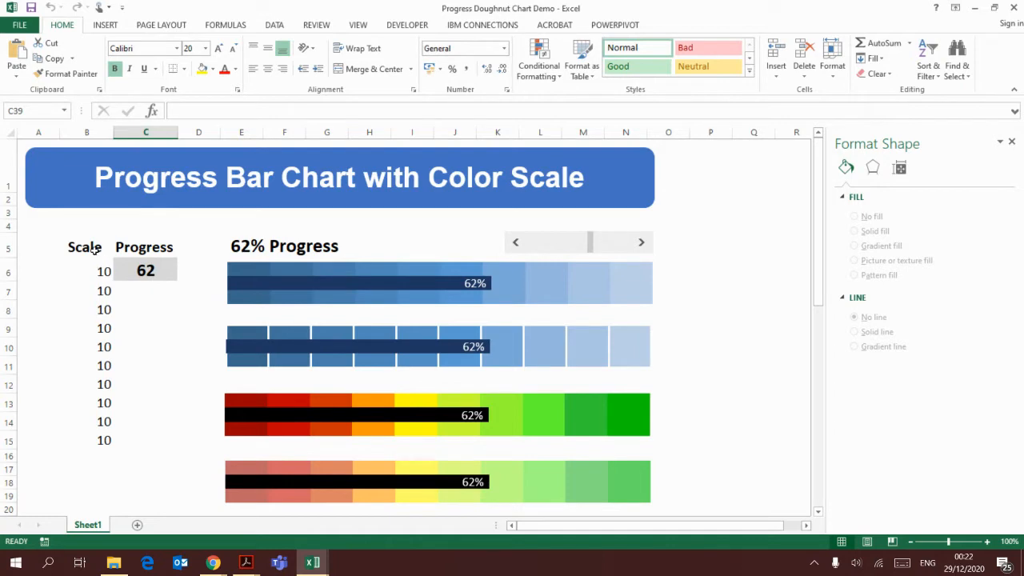
# Copy the Scale column, B5:B15, to the empty area below the sample charts, starting at B38.
pyautogui.moveTo(94, 250); pyautogui.dragTo(96, 440)
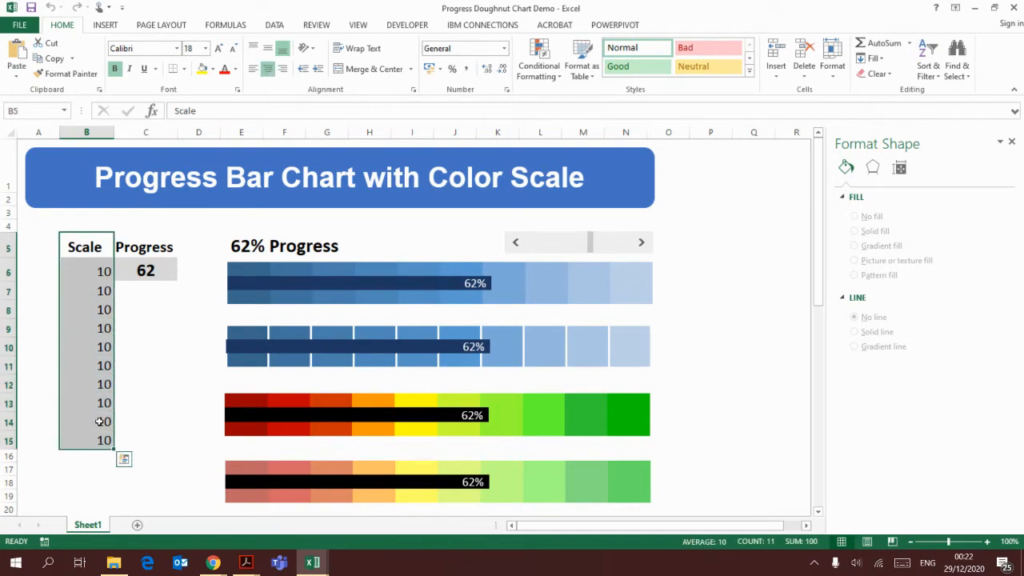
pyautogui.hotkey('ctrl', 'c')
pyautogui.scroll(-5, 100, 419)
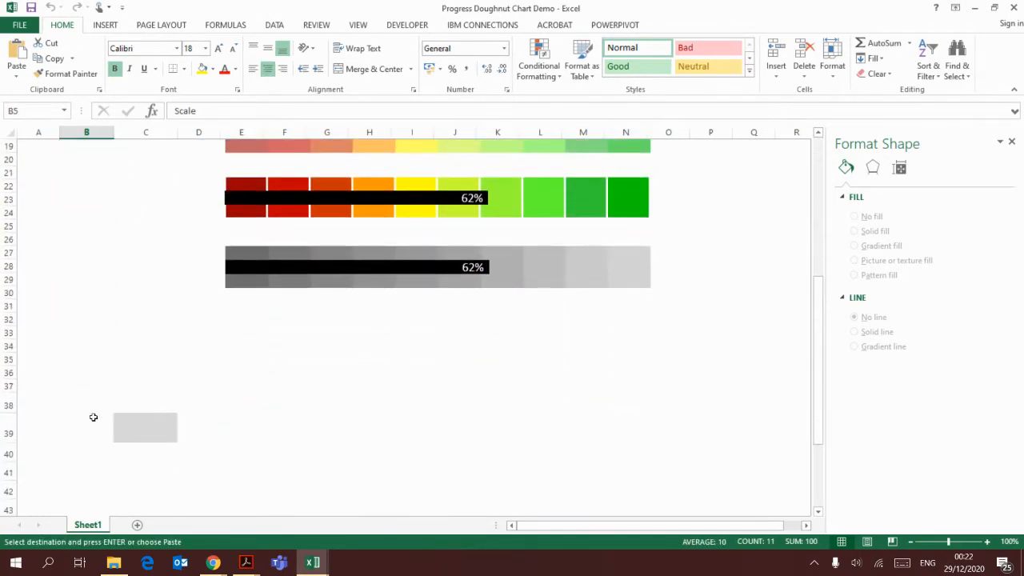
pyautogui.click(89, 400)
pyautogui.hotkey('ctrl', 'v')
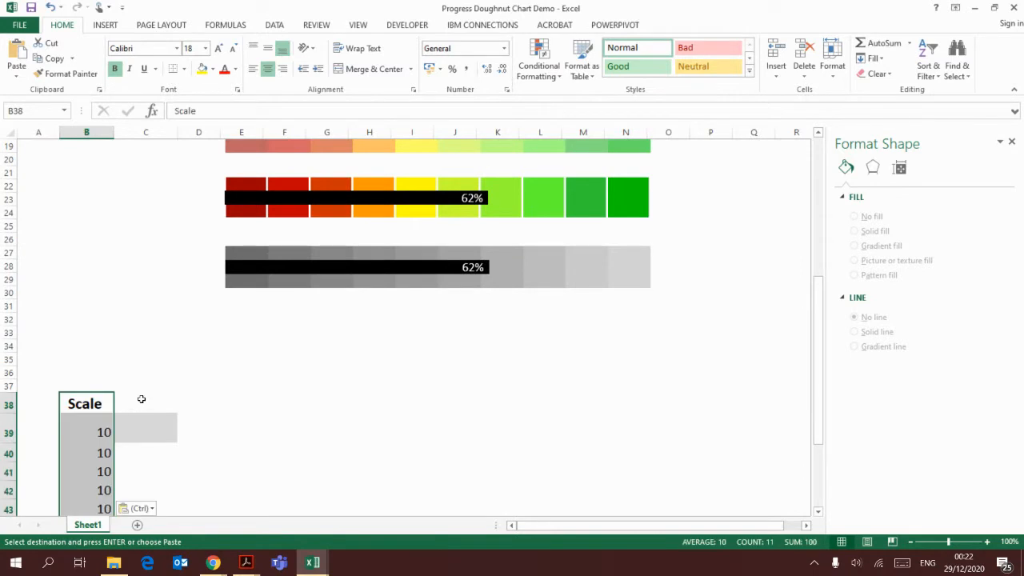
# Insert a 2-D stacked bar chart from the copied Scale data and switch its rows and columns.
pyautogui.scroll(-3, 141, 399)
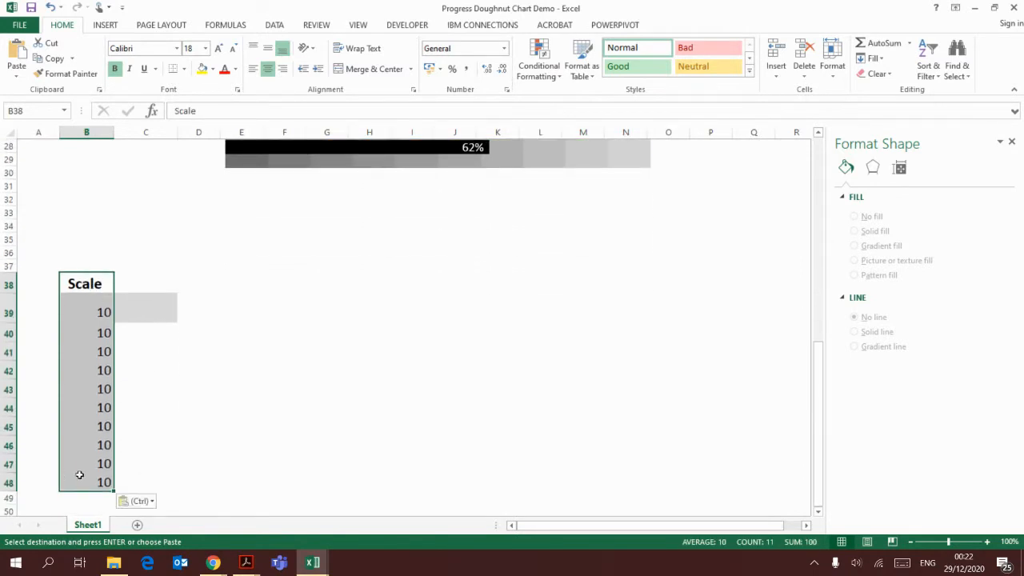
pyautogui.click(106, 25)
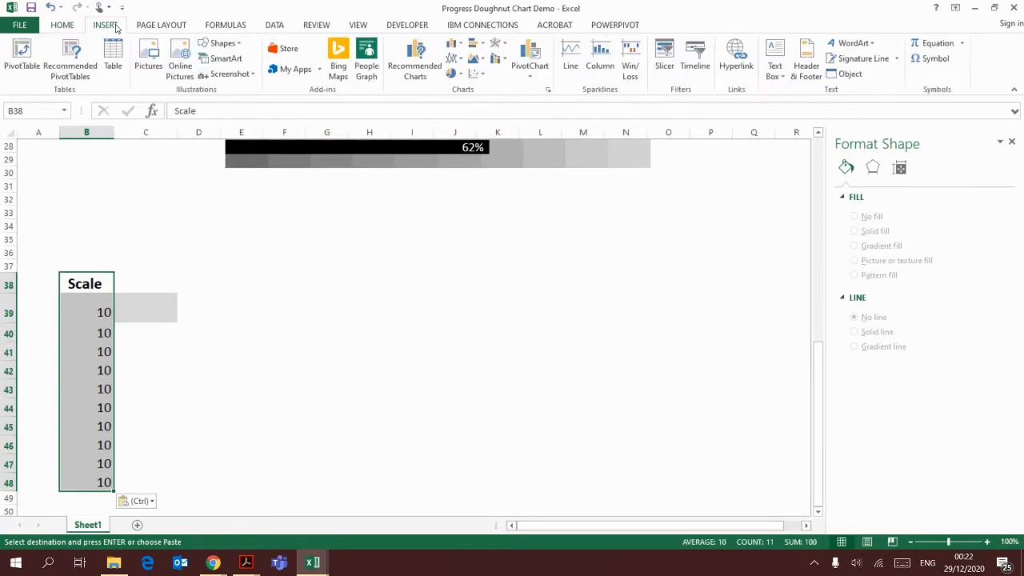
pyautogui.click(478, 44)
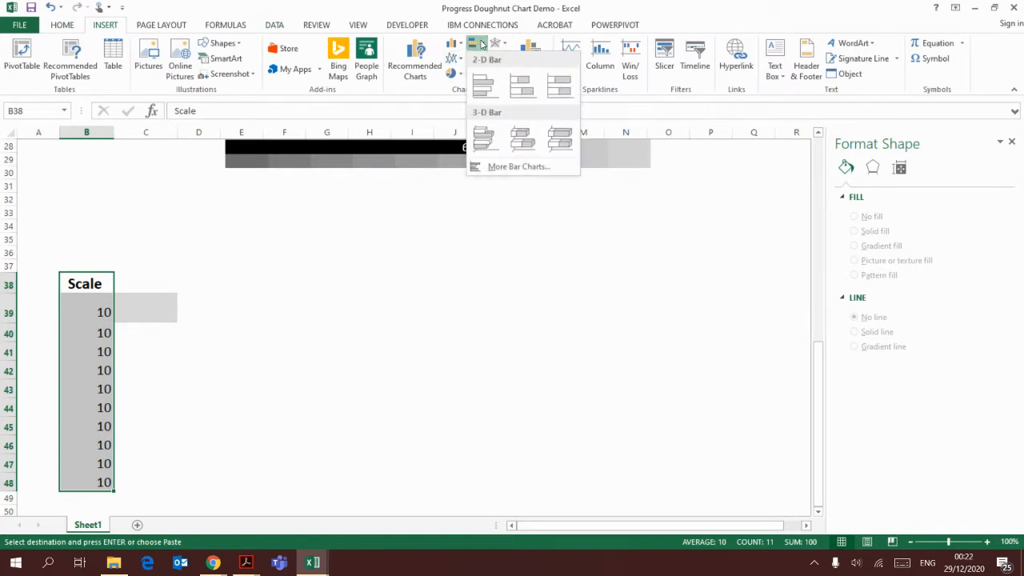
pyautogui.click(521, 85)
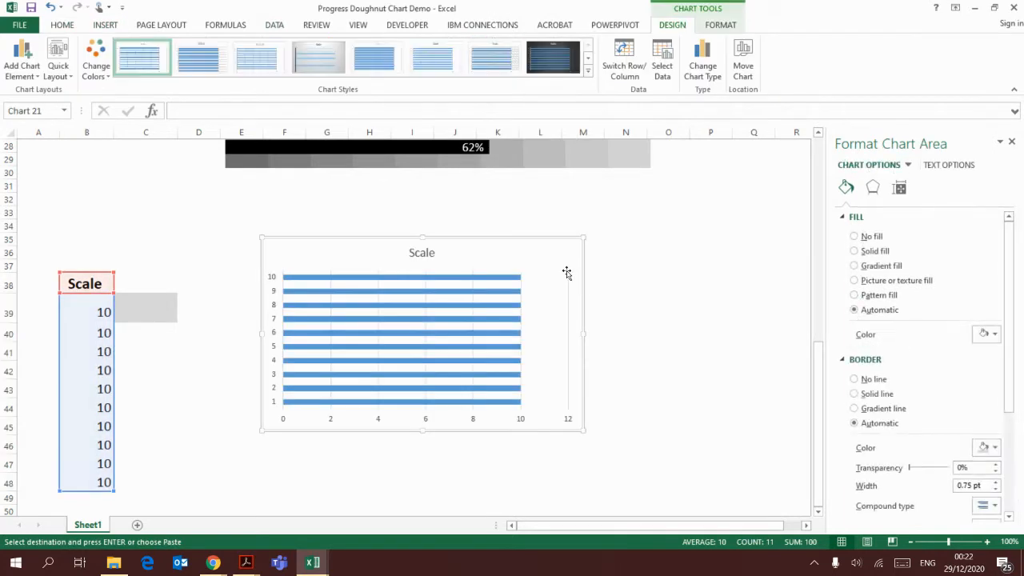
pyautogui.click(623, 60)
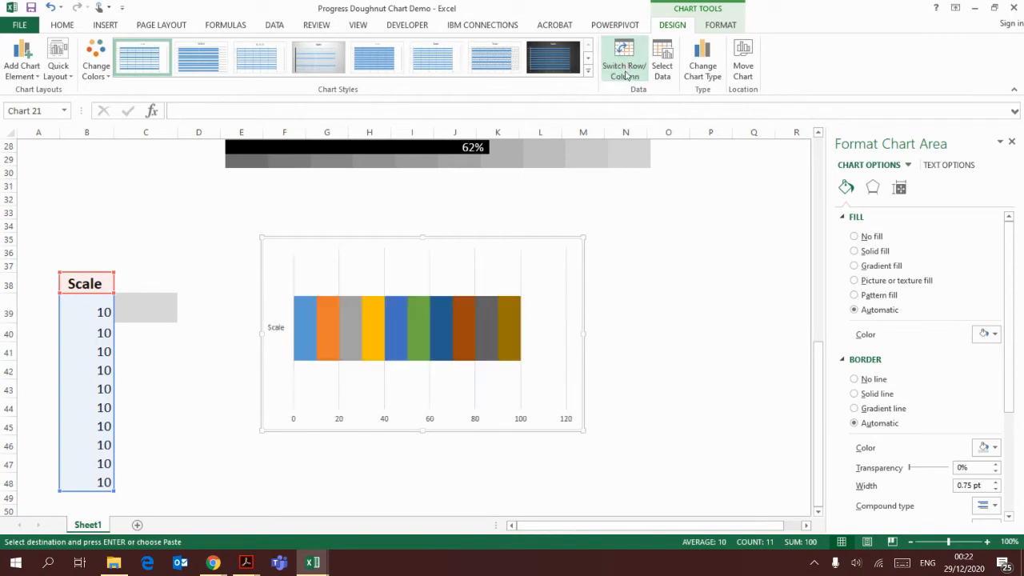
# Make the chart wider and slightly lower, and set the bar series' gap width to 60%.
pyautogui.moveTo(583, 235); pyautogui.dragTo(631, 258)
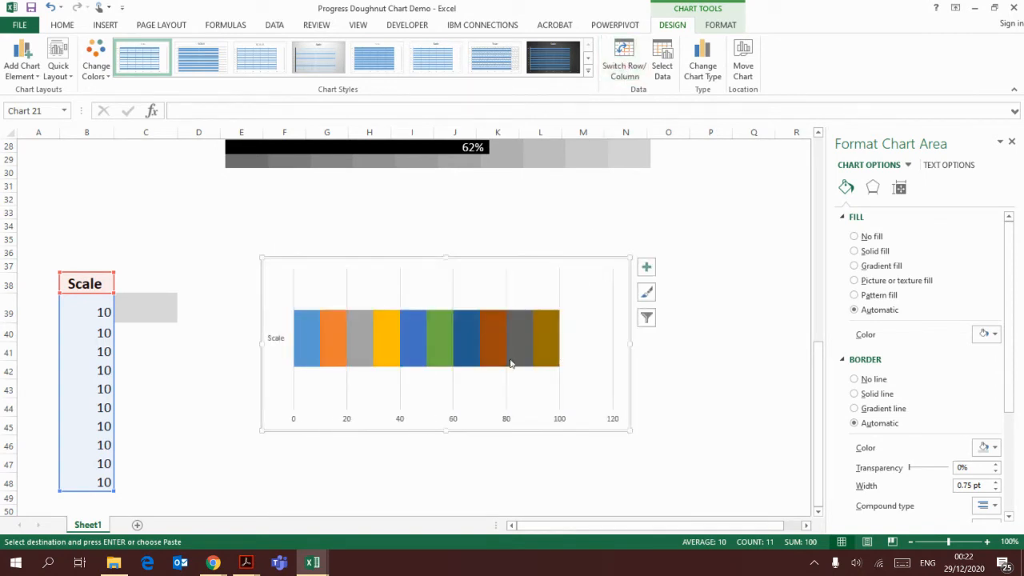
pyautogui.rightClick(442, 345)
pyautogui.click(524, 468)
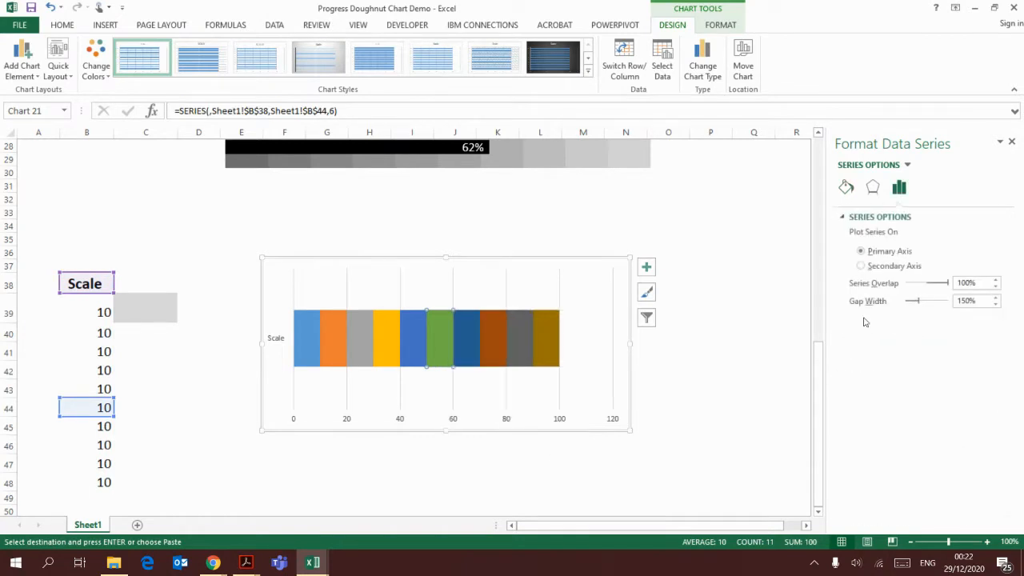
pyautogui.doubleClick(959, 301)
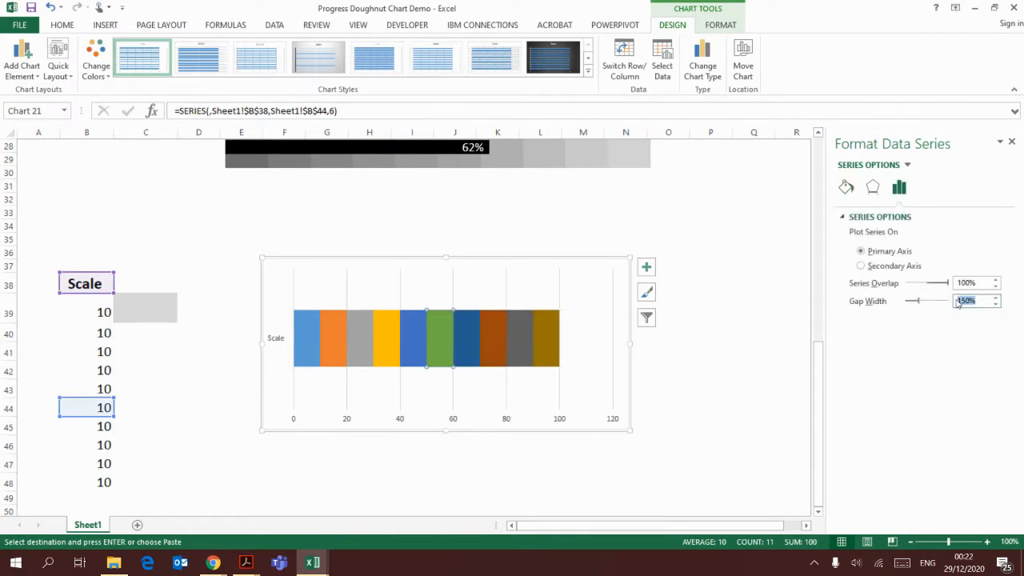
pyautogui.write('60')
pyautogui.click(780, 403)
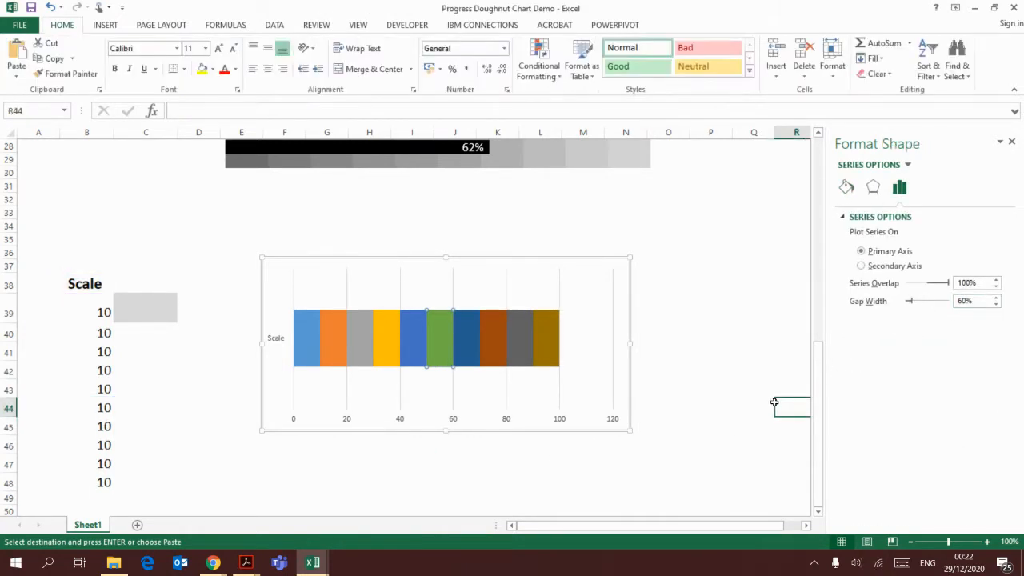
# Reshape the chart into a wide, low strip beside the Scale table and apply the monochromatic blue palette.
pyautogui.click(516, 263)
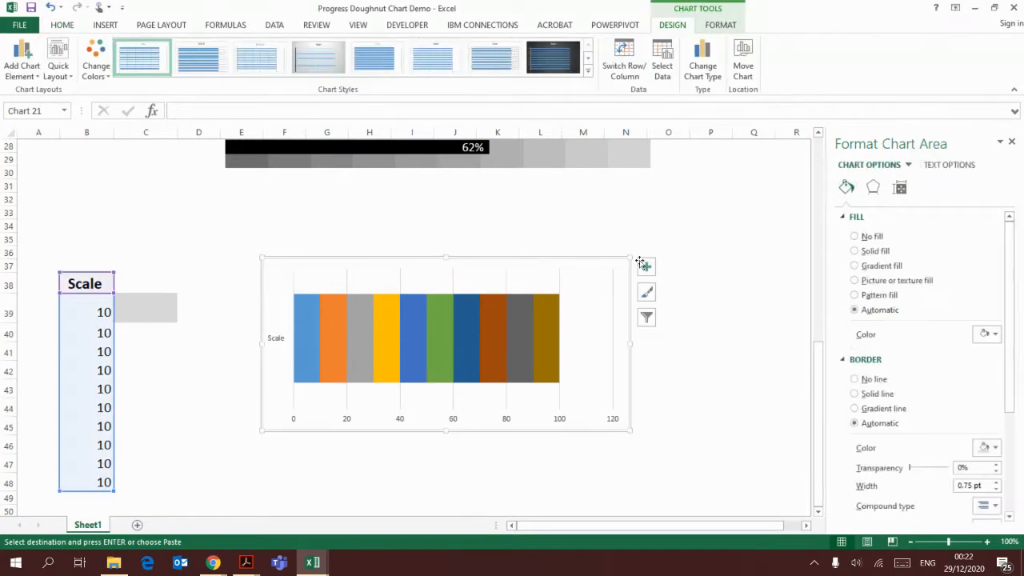
pyautogui.moveTo(628, 255); pyautogui.dragTo(721, 330)
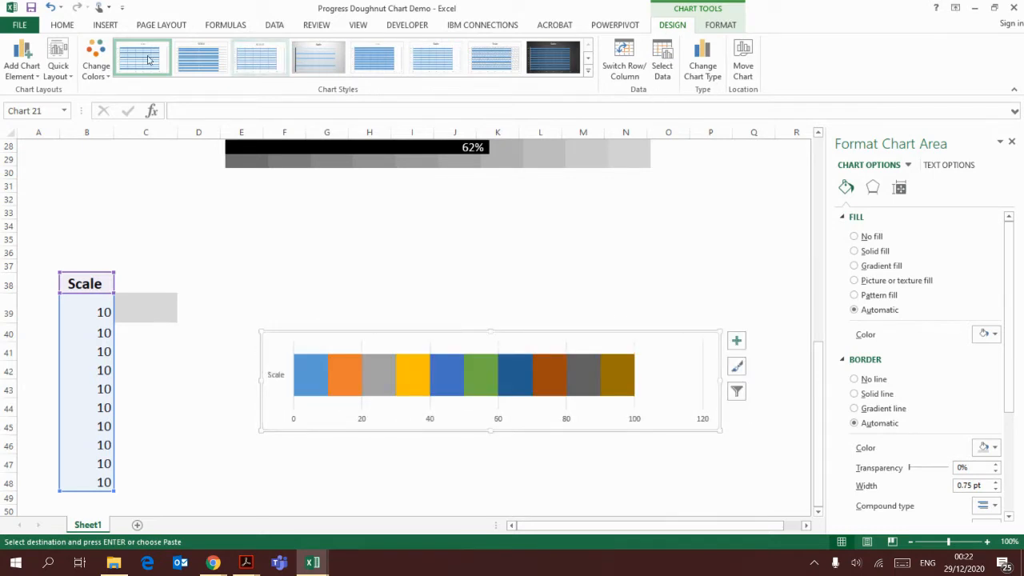
pyautogui.click(96, 56)
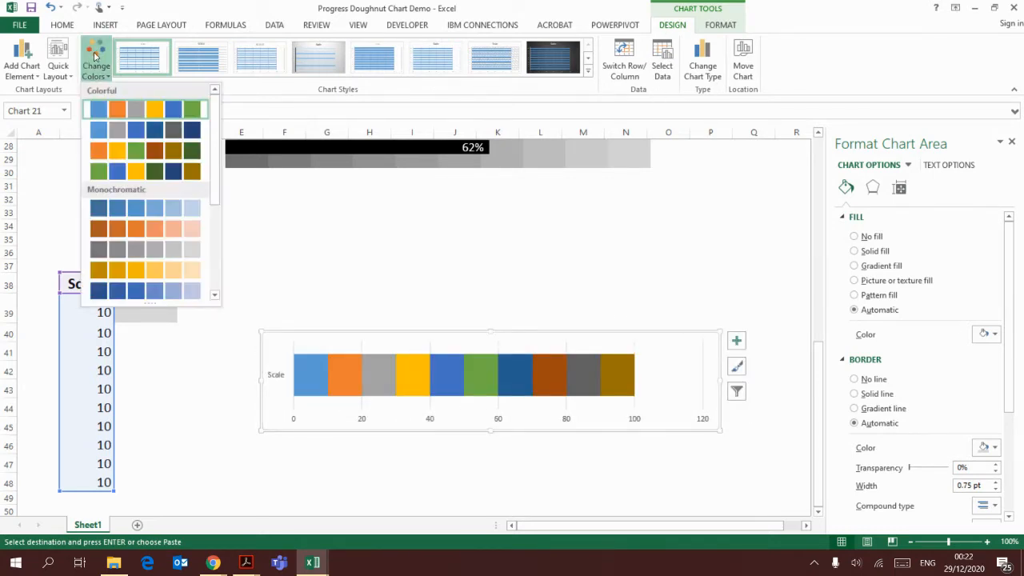
pyautogui.click(124, 210)
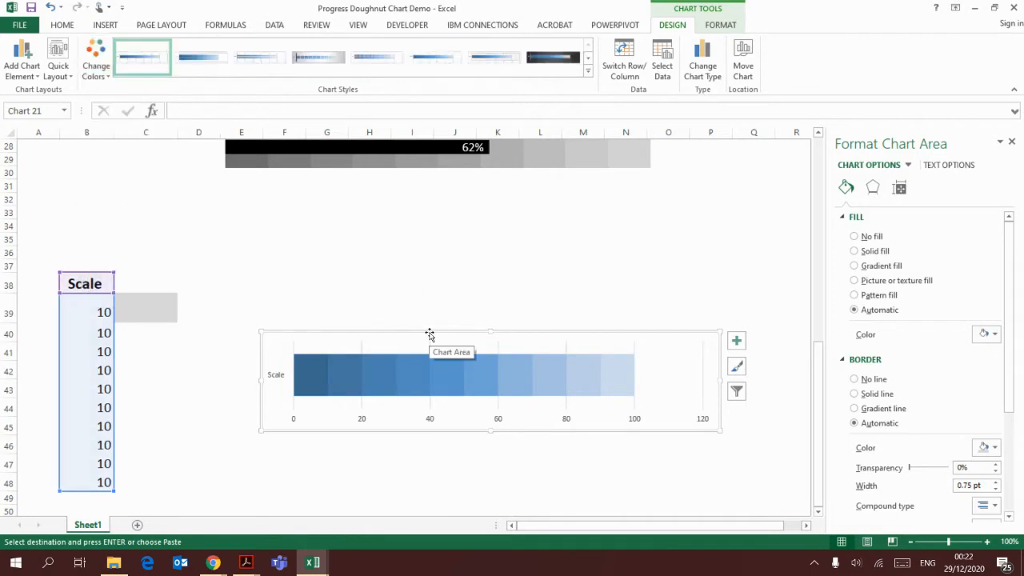
pyautogui.moveTo(429, 335); pyautogui.dragTo(388, 264)
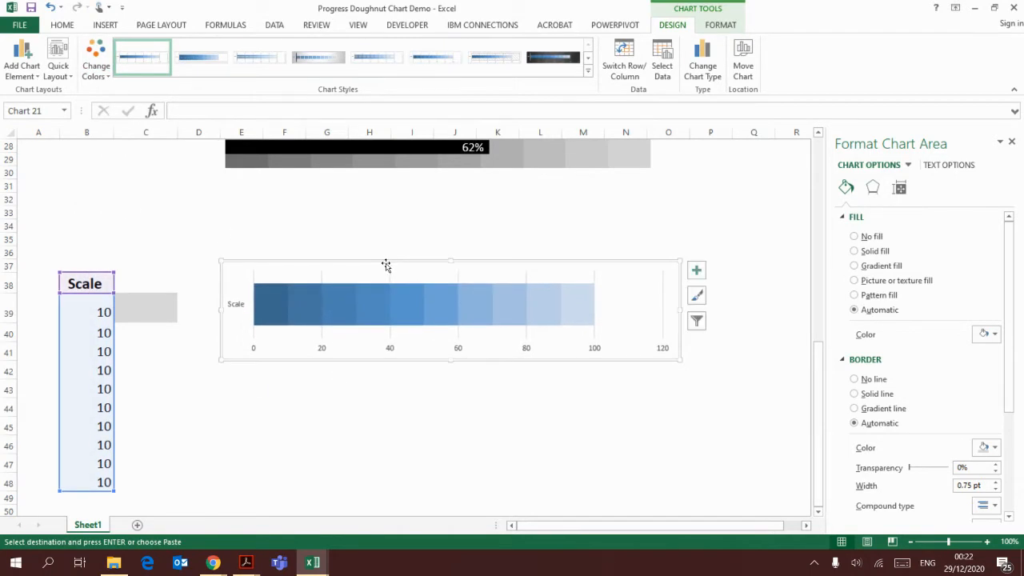
# Enter the heading Progress in C38 and the value 50 in C39.
pyautogui.click(167, 278)
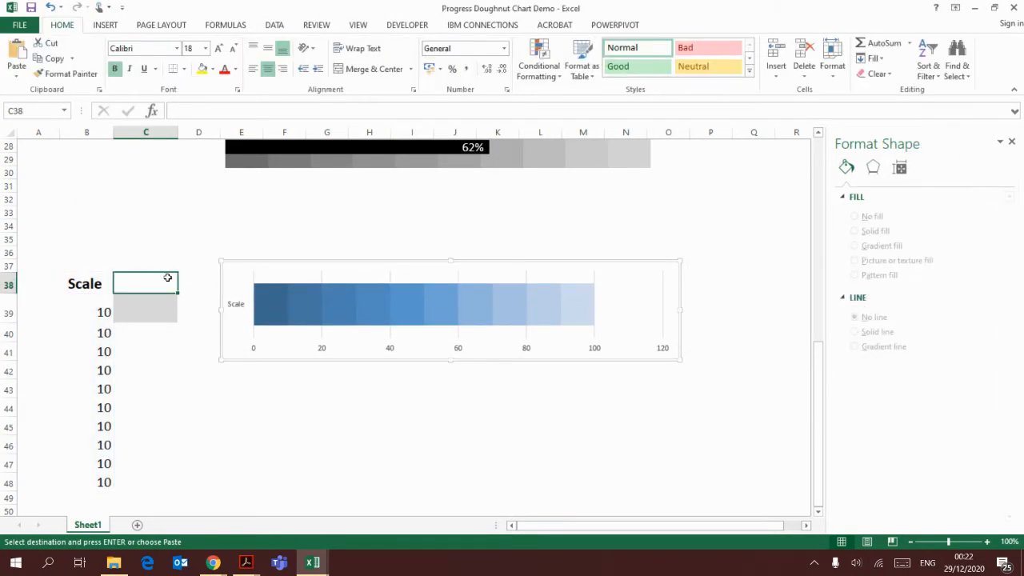
pyautogui.write('Progress')
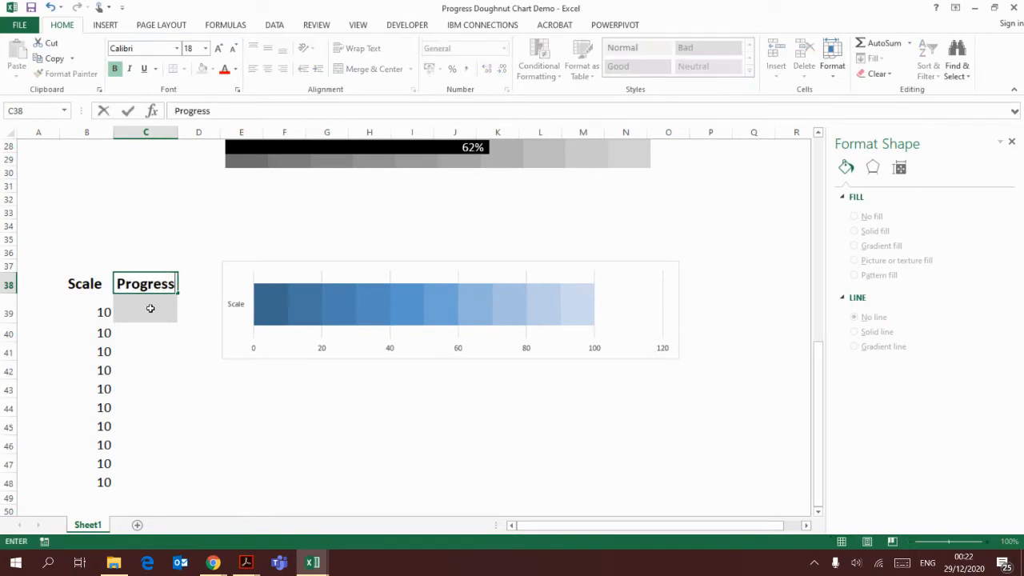
pyautogui.click(149, 309)
pyautogui.write('50')
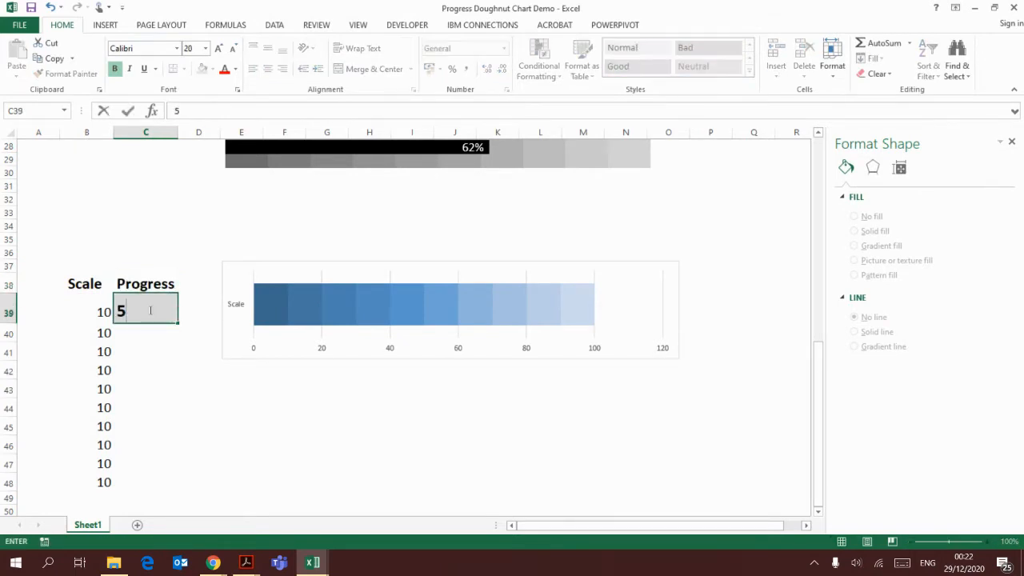
pyautogui.click(370, 369)
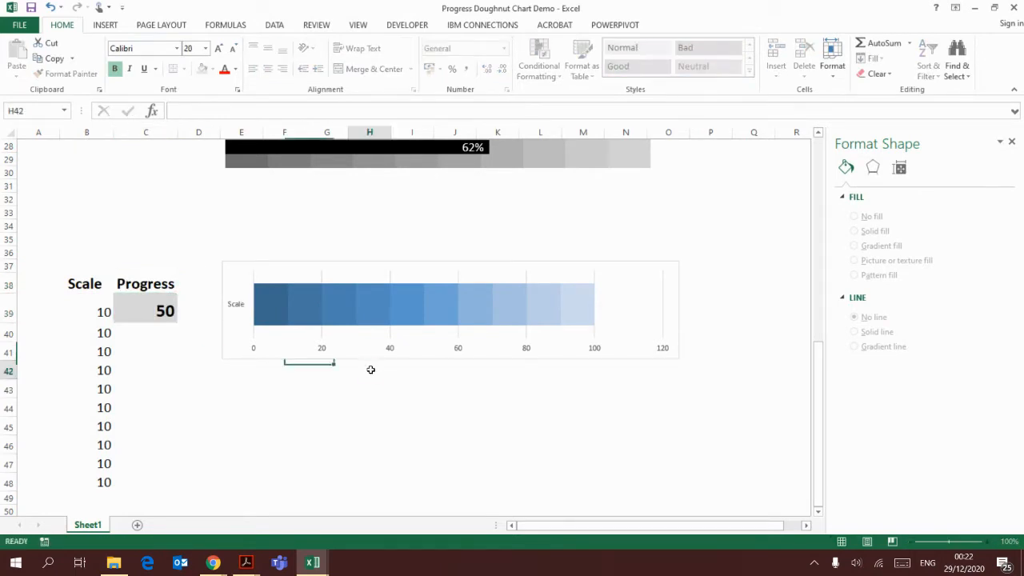
# Add a data series to the new chart, named from C38 and taking its value from C39.
pyautogui.rightClick(364, 301)
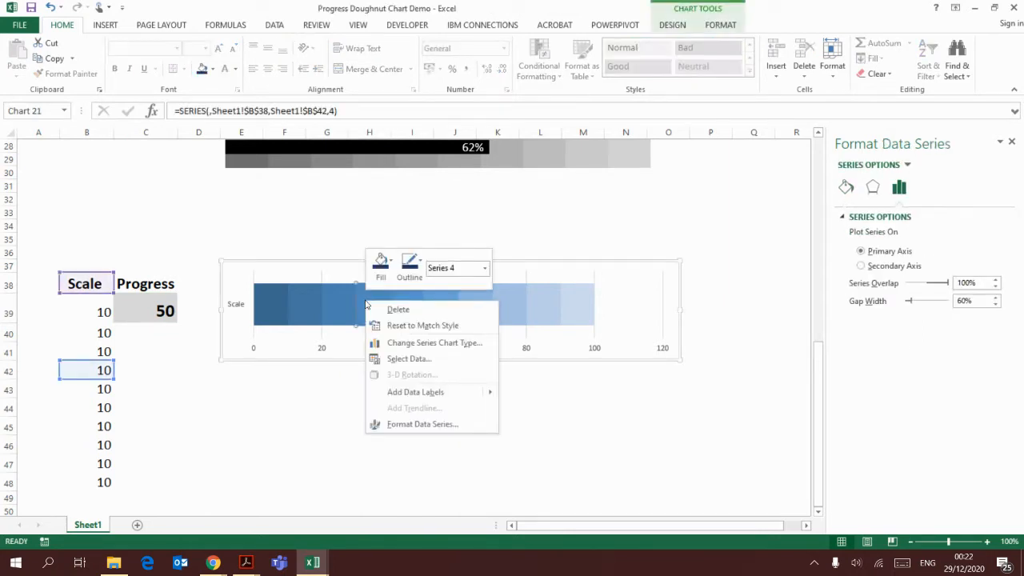
pyautogui.click(408, 359)
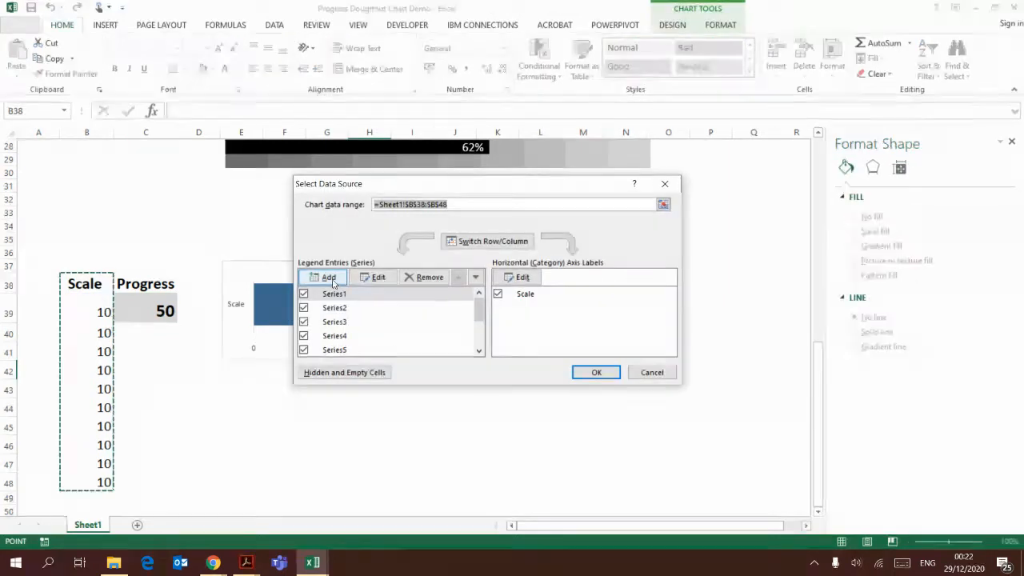
pyautogui.click(332, 282)
pyautogui.click(513, 267)
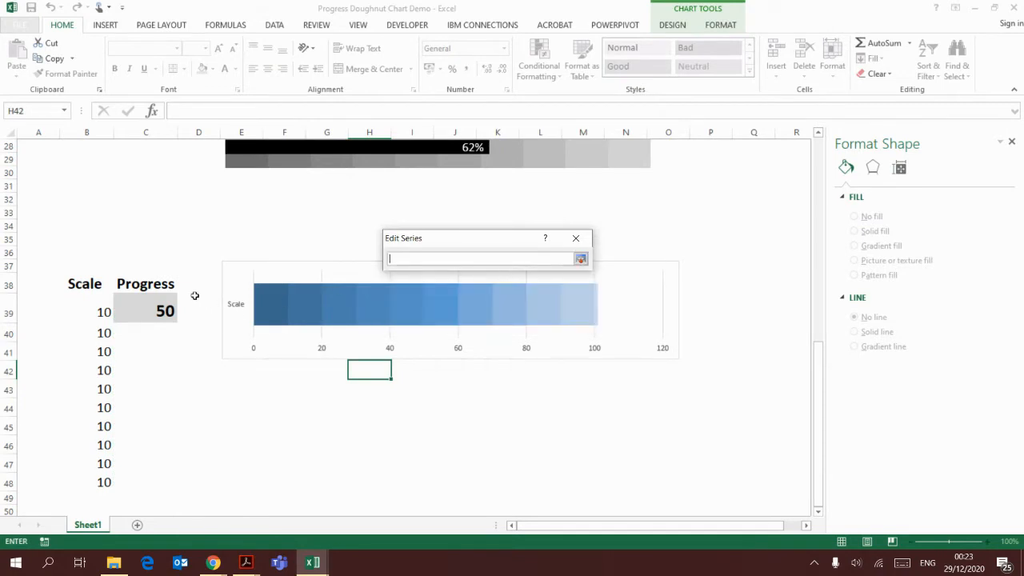
pyautogui.click(172, 285)
pyautogui.click(580, 259)
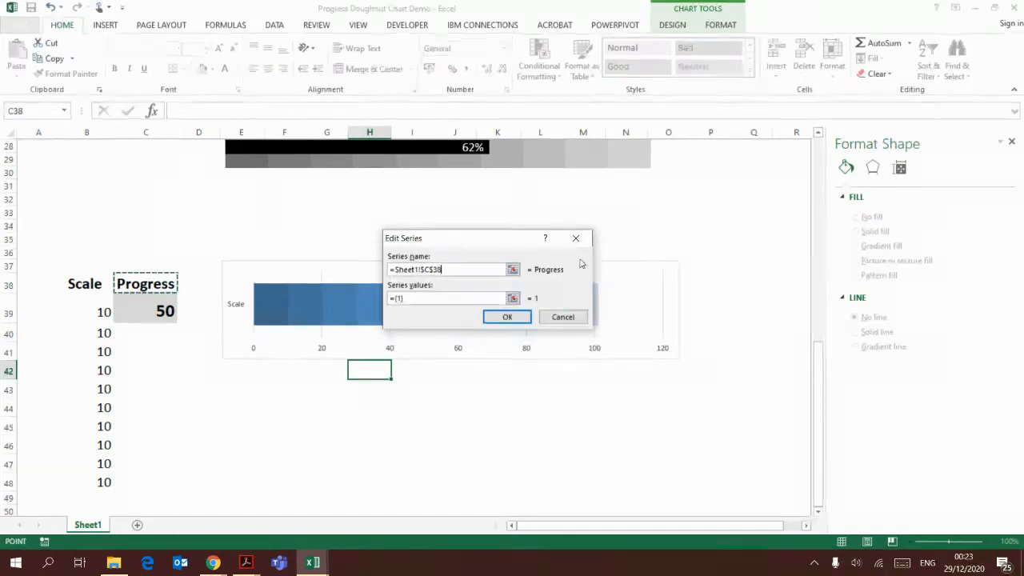
pyautogui.click(513, 298)
pyautogui.click(164, 312)
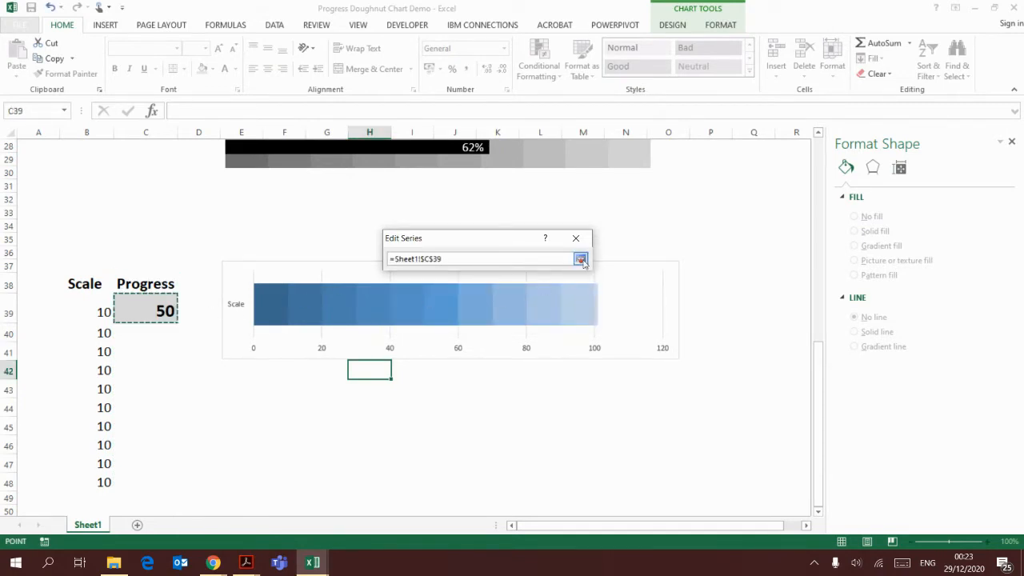
pyautogui.click(580, 258)
pyautogui.click(504, 318)
pyautogui.click(592, 372)
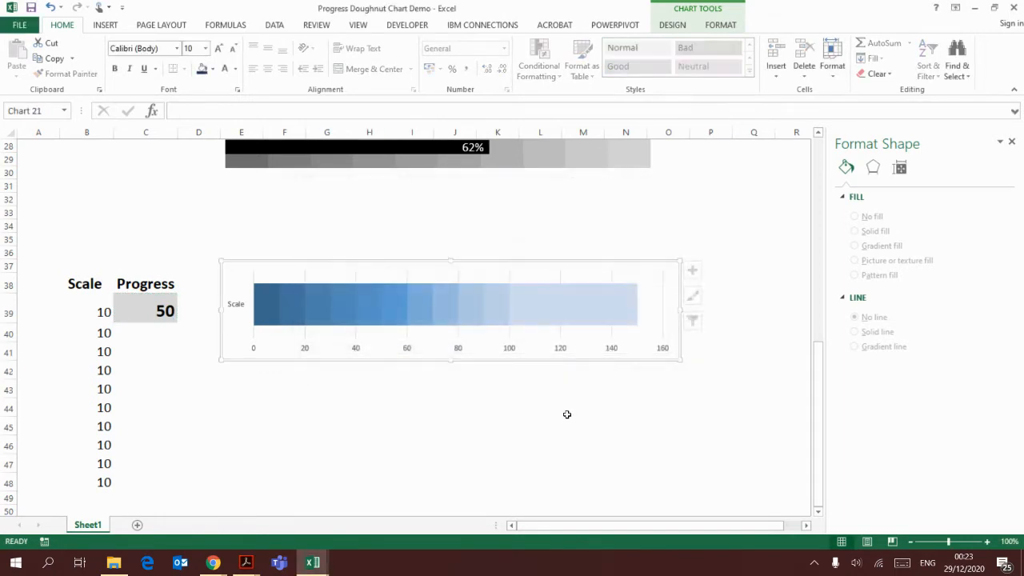
# Plot the Progress series on the secondary axis, keeping it as a stacked bar.
pyautogui.click(570, 315)
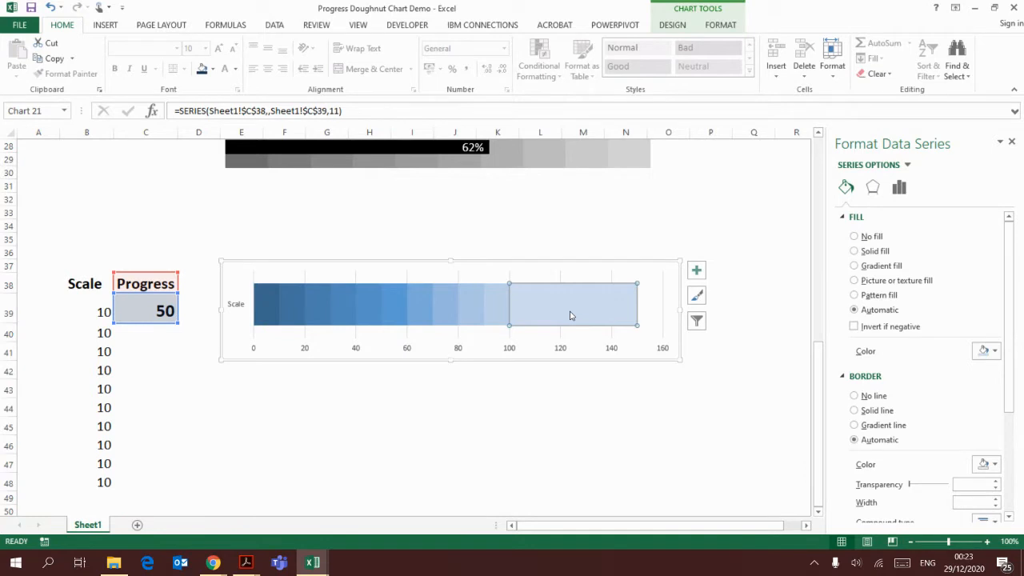
pyautogui.rightClick(570, 315)
pyautogui.click(614, 353)
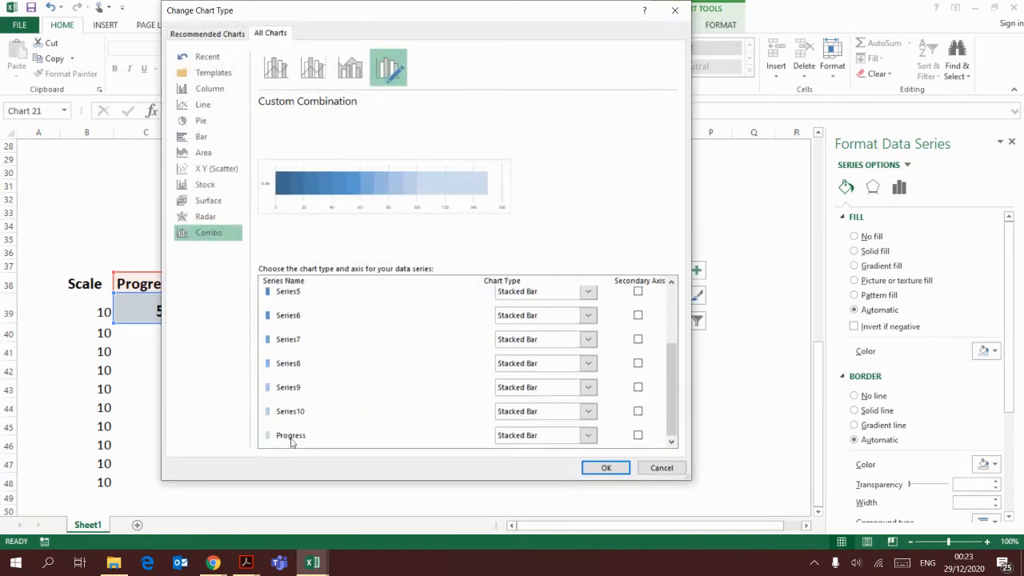
pyautogui.click(643, 442)
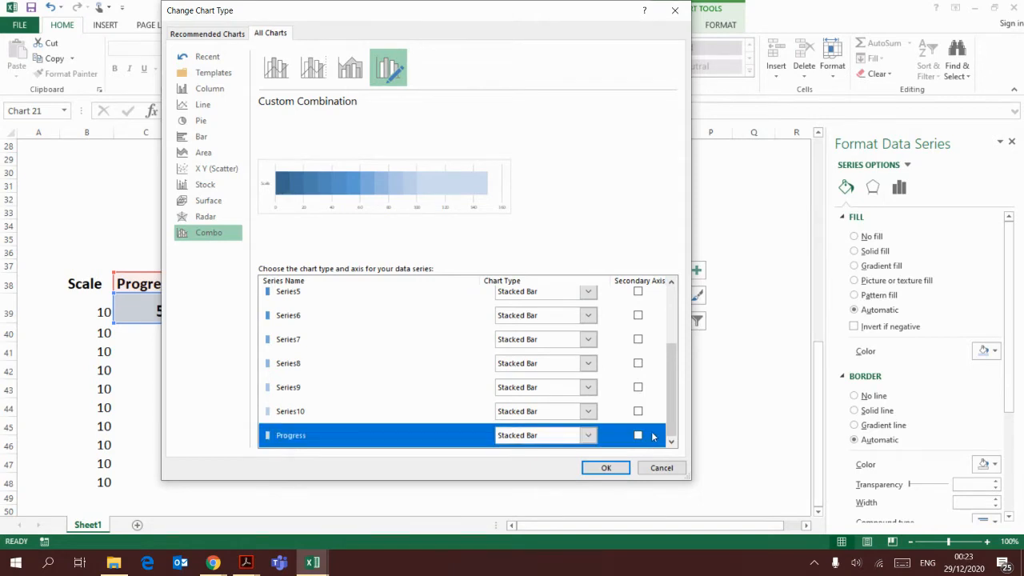
pyautogui.click(638, 436)
pyautogui.click(605, 468)
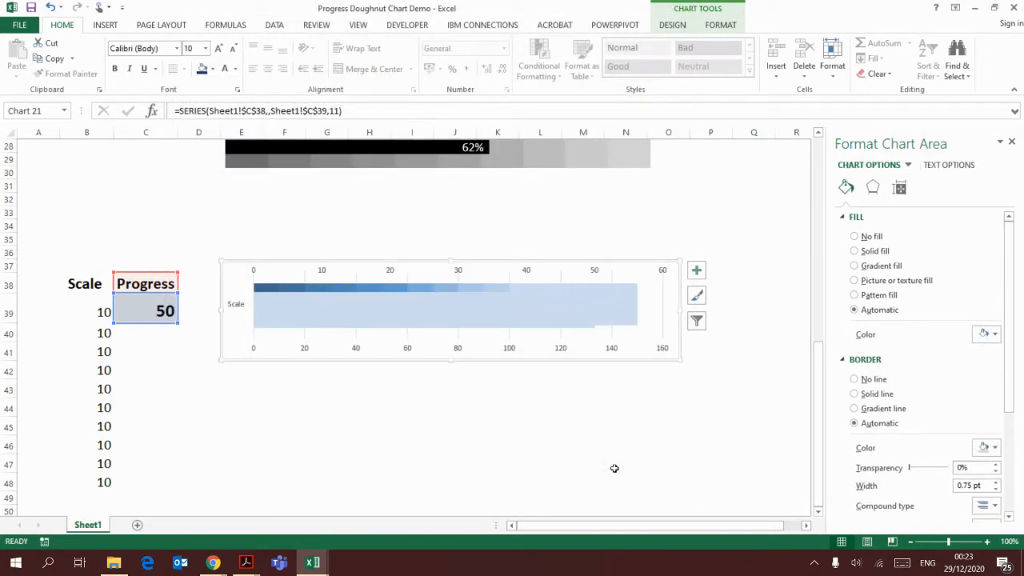
# Set the Progress series' gap width to about 305% so it forms a narrow bar inside the scale.
pyautogui.click(485, 314)
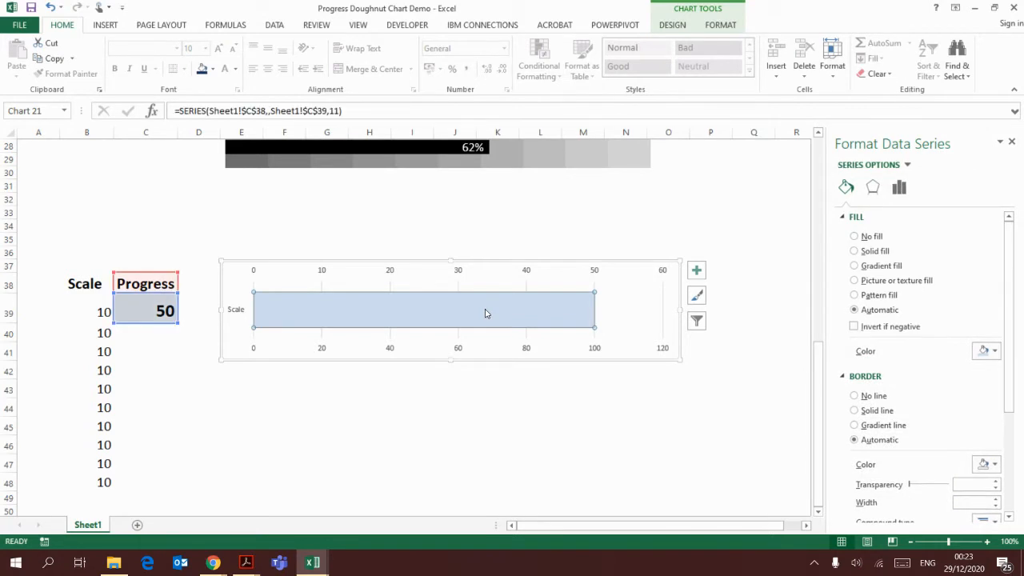
pyautogui.rightClick(484, 313)
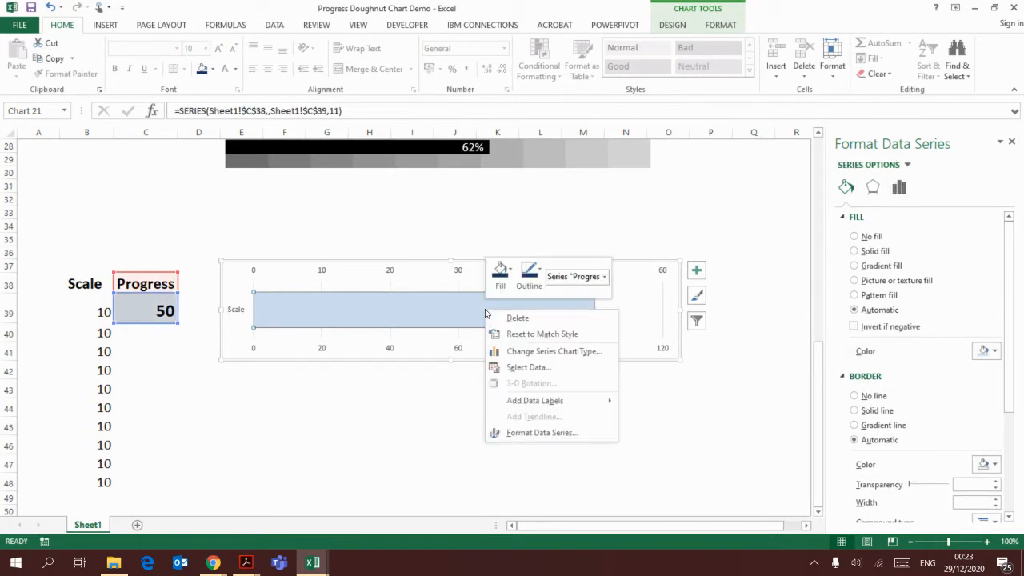
pyautogui.click(590, 433)
pyautogui.moveTo(912, 303); pyautogui.dragTo(932, 307)
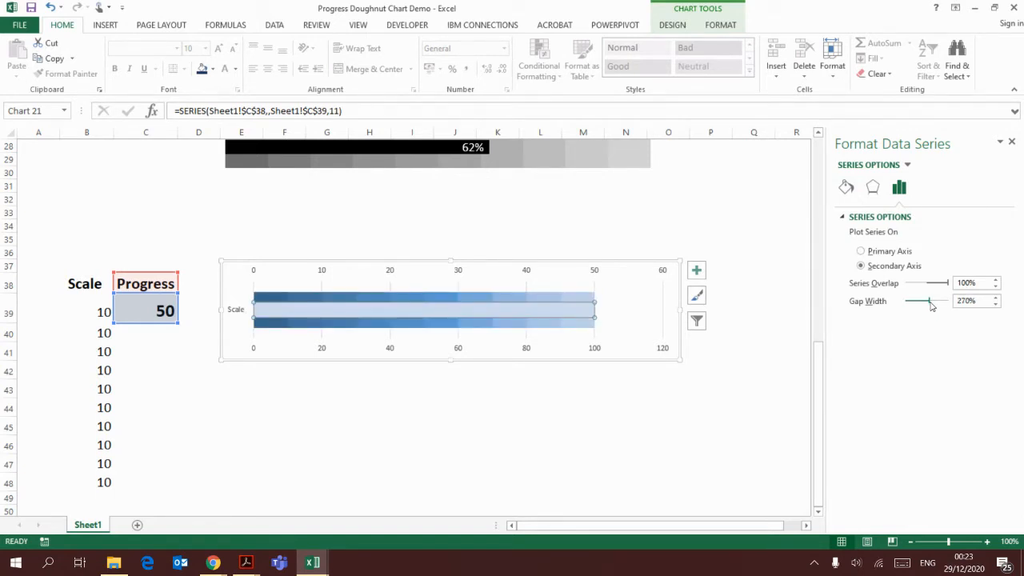
pyautogui.moveTo(930, 303); pyautogui.dragTo(933, 303)
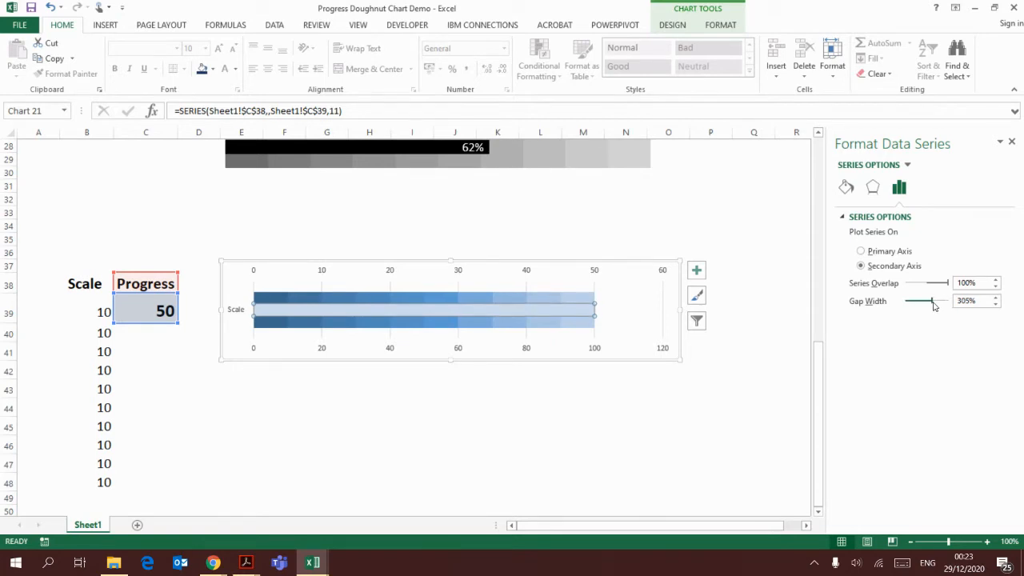
# Give the Progress bar a dark blue fill and a matching dark blue outline.
pyautogui.click(850, 190)
pyautogui.rightClick(568, 316)
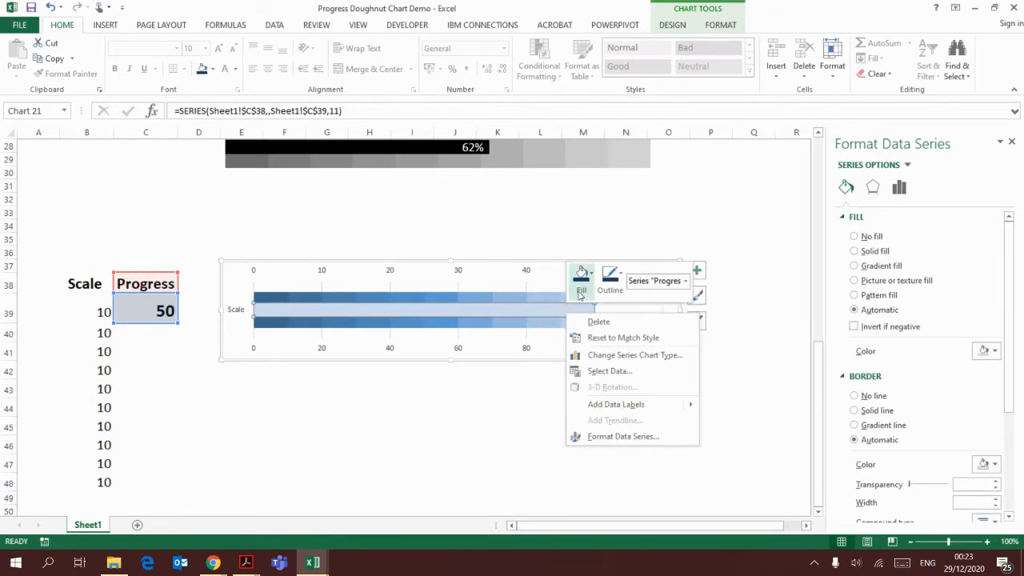
pyautogui.click(580, 289)
pyautogui.click(667, 388)
pyautogui.click(623, 293)
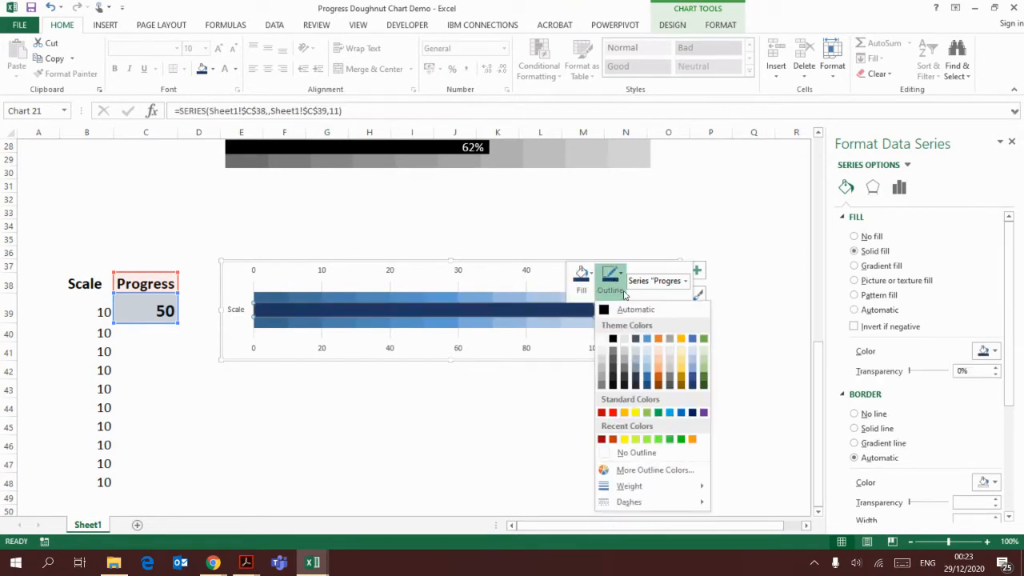
pyautogui.click(693, 387)
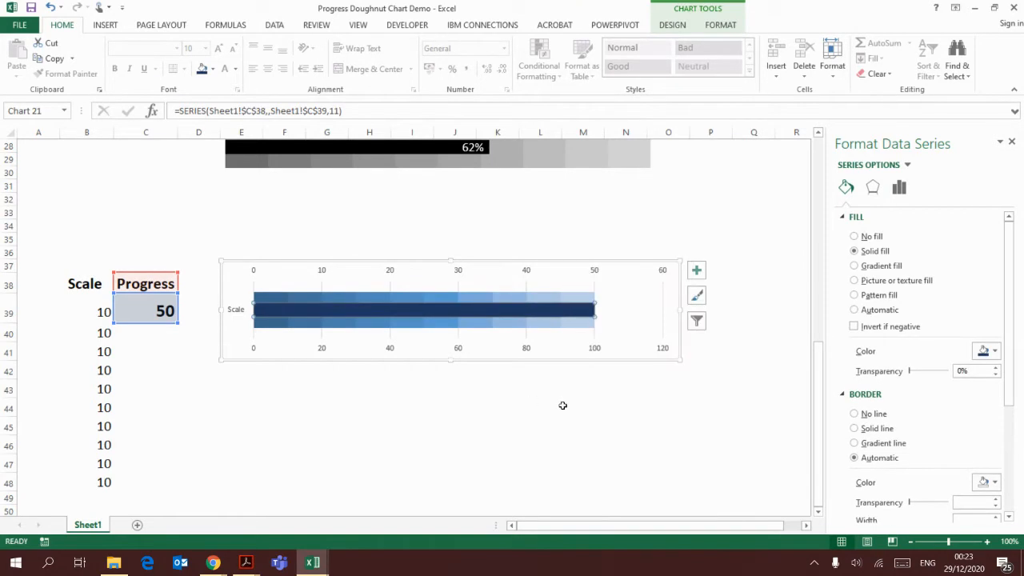
pyautogui.click(563, 405)
# Set the maximum bound of the secondary value axis above the bars to 100.
pyautogui.click(594, 272)
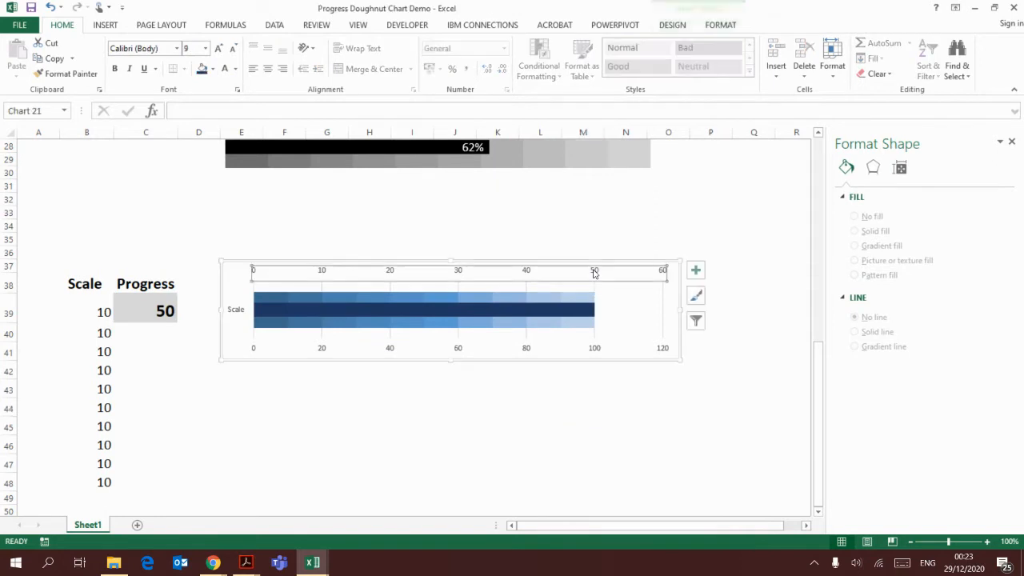
pyautogui.moveTo(938, 267); pyautogui.dragTo(902, 269)
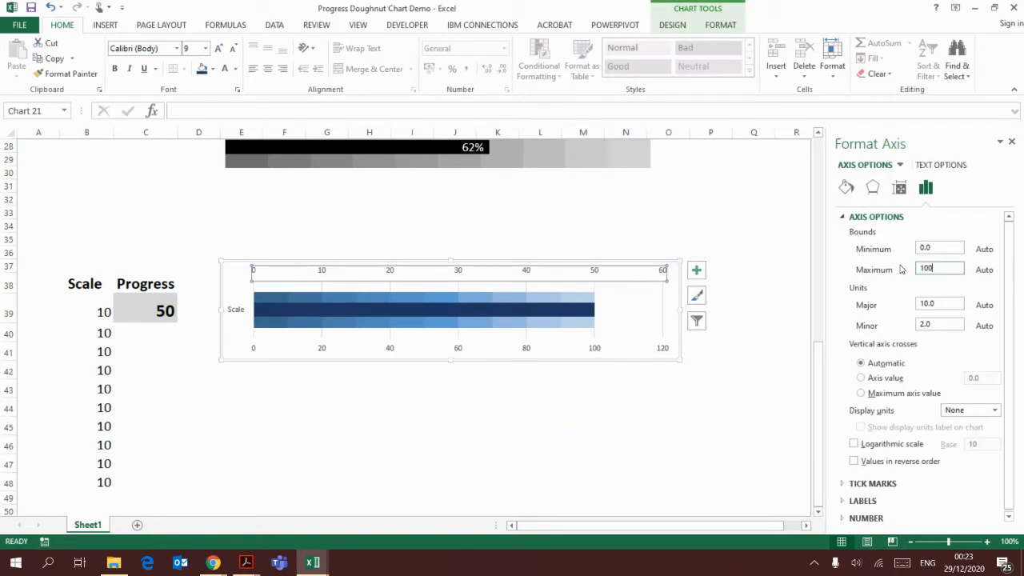
pyautogui.write('100')
# Set the maximum bound of the primary value axis below the bars to 100.
pyautogui.click(600, 348)
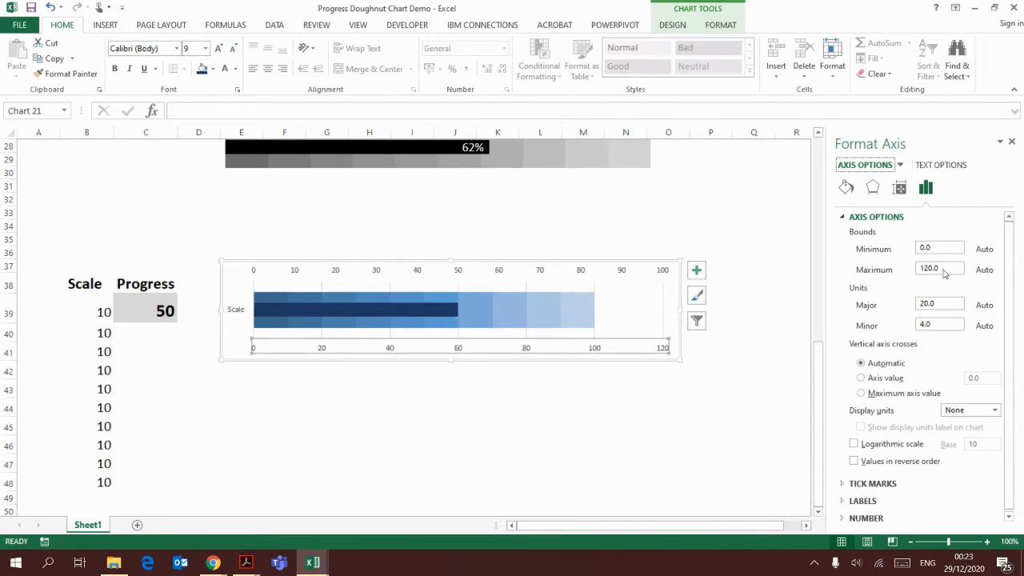
pyautogui.click(559, 404)
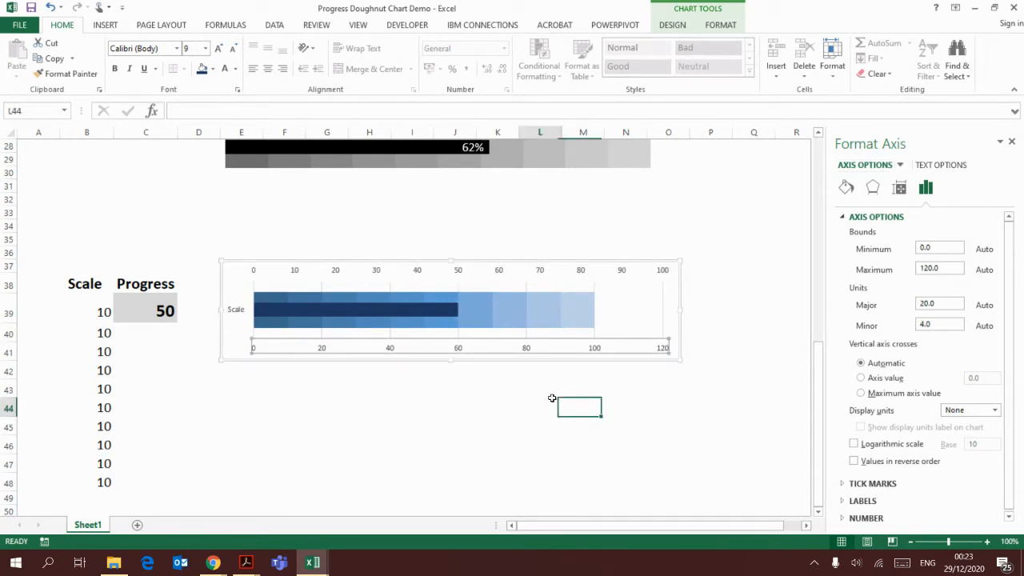
pyautogui.click(596, 349)
pyautogui.click(920, 268)
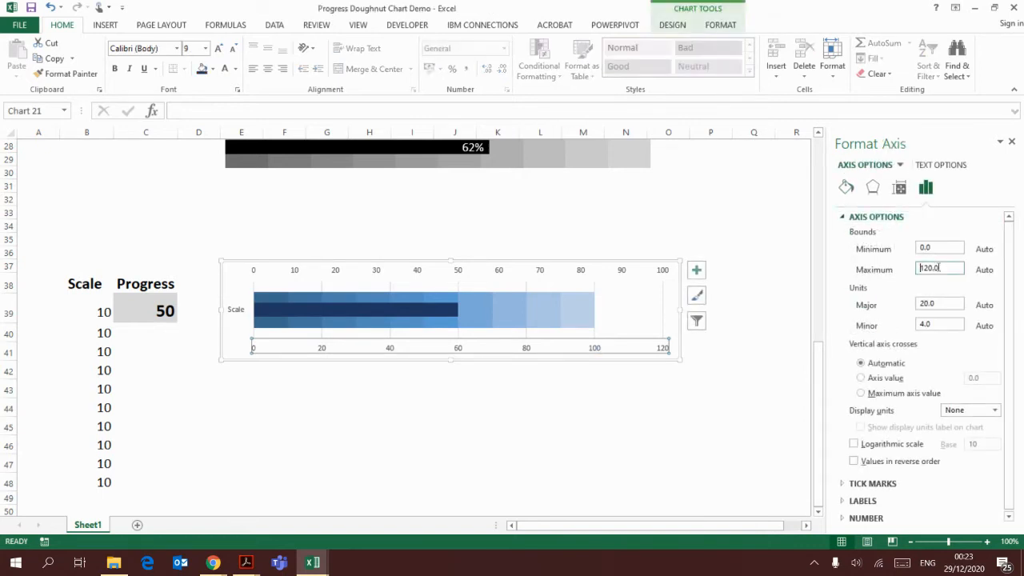
pyautogui.write('100')
pyautogui.press('Return')
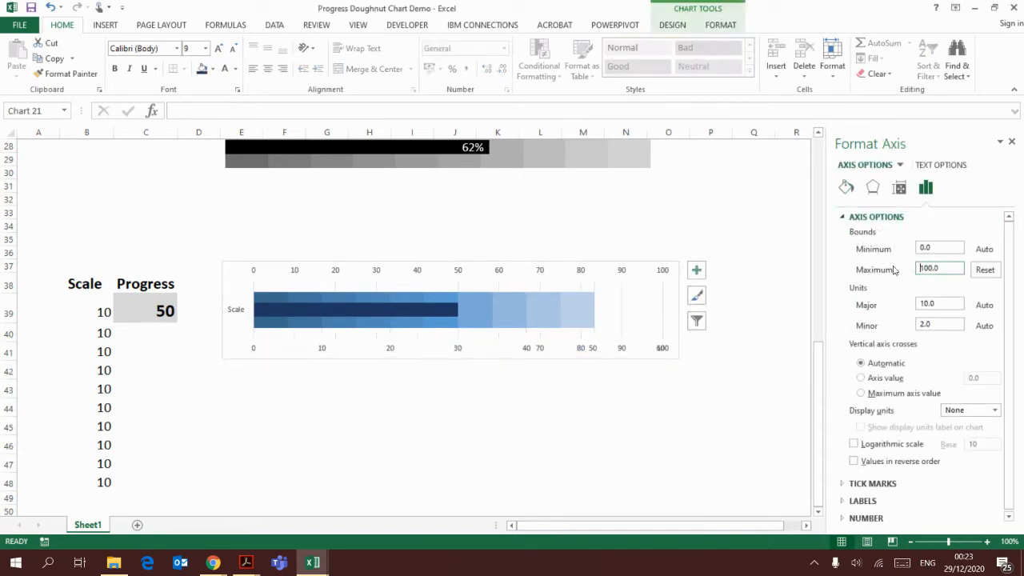
pyautogui.click(575, 457)
# Delete both value axes from the progress bar chart.
pyautogui.click(648, 274)
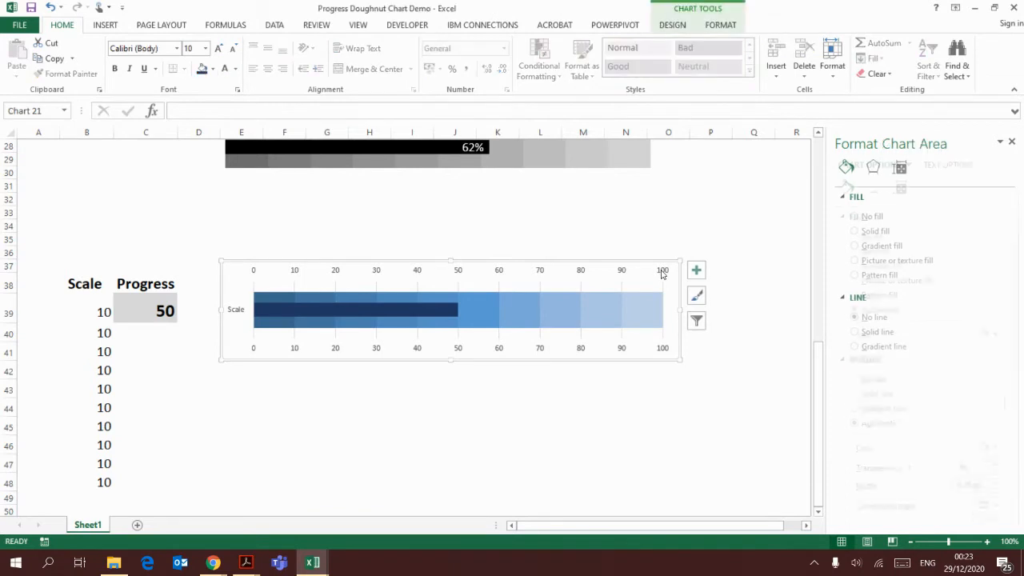
pyautogui.click(663, 271)
pyautogui.press('Delete')
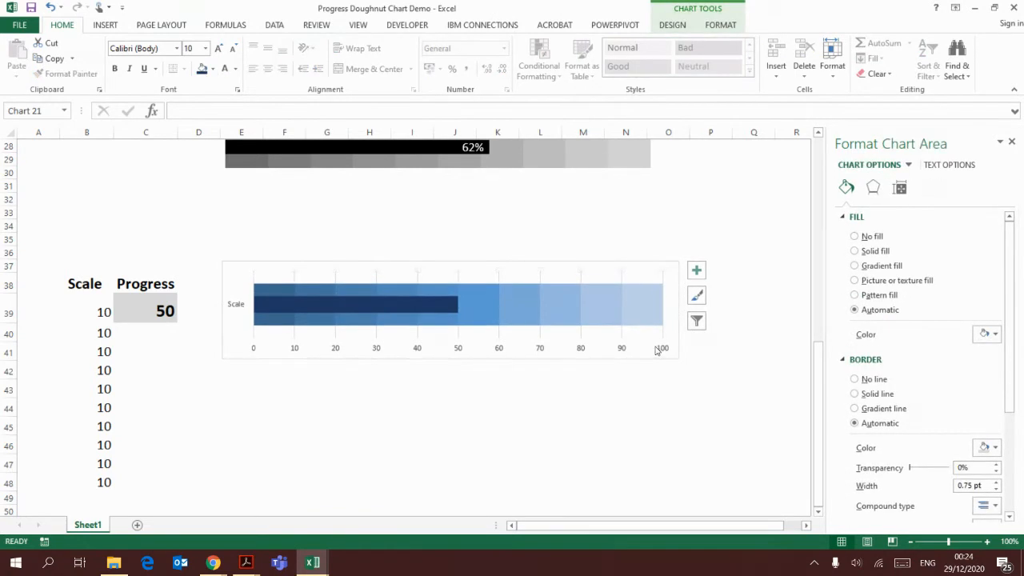
pyautogui.click(661, 347)
pyautogui.press('Delete')
# Remove the vertical gridlines and the Scale category axis label from the chart.
pyautogui.click(627, 283)
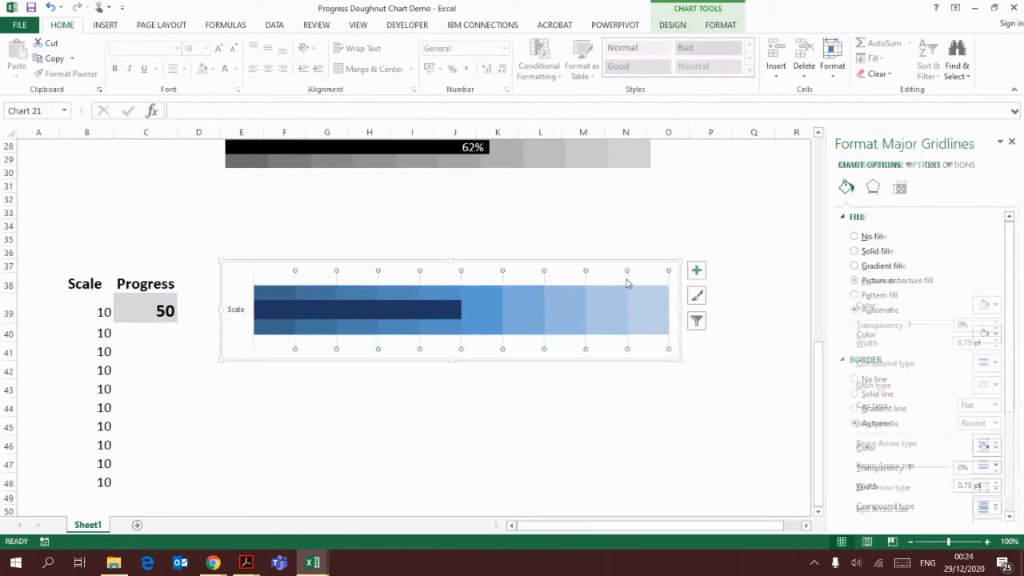
pyautogui.click(236, 309)
pyautogui.click(236, 307)
pyautogui.press('Delete')
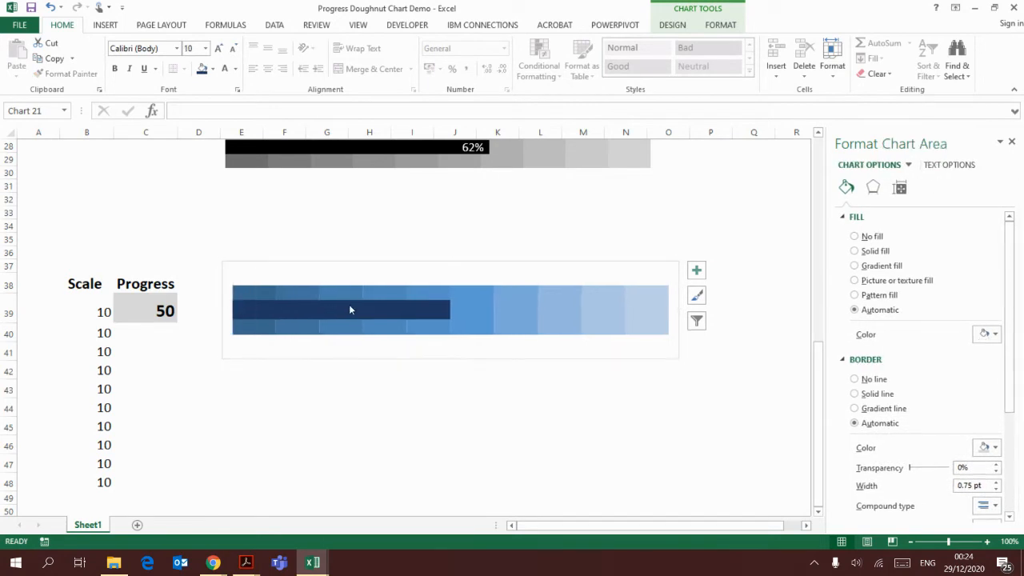
# Add a data label to the Progress bar and format its text white at 14 points.
pyautogui.click(352, 308)
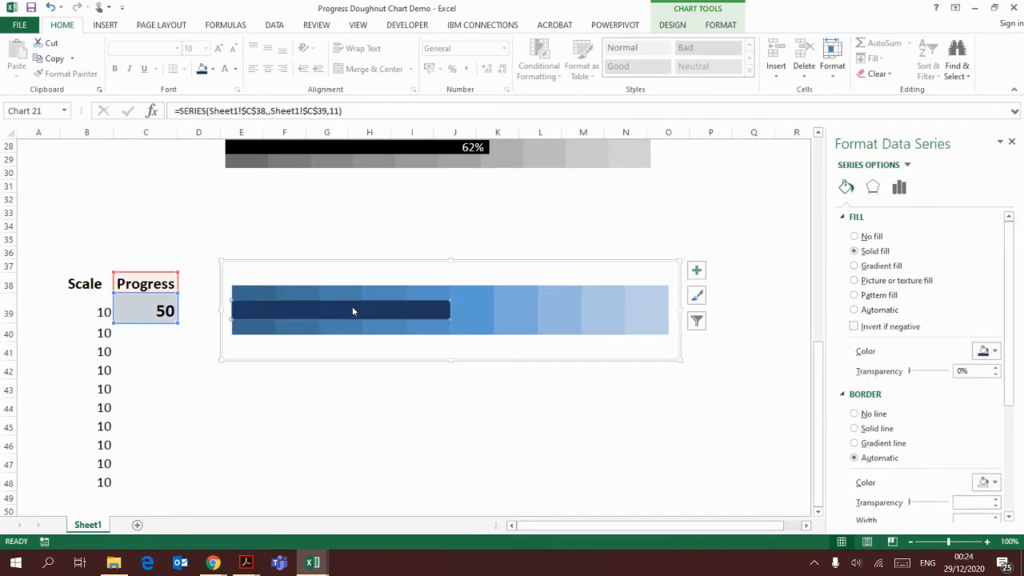
pyautogui.rightClick(352, 311)
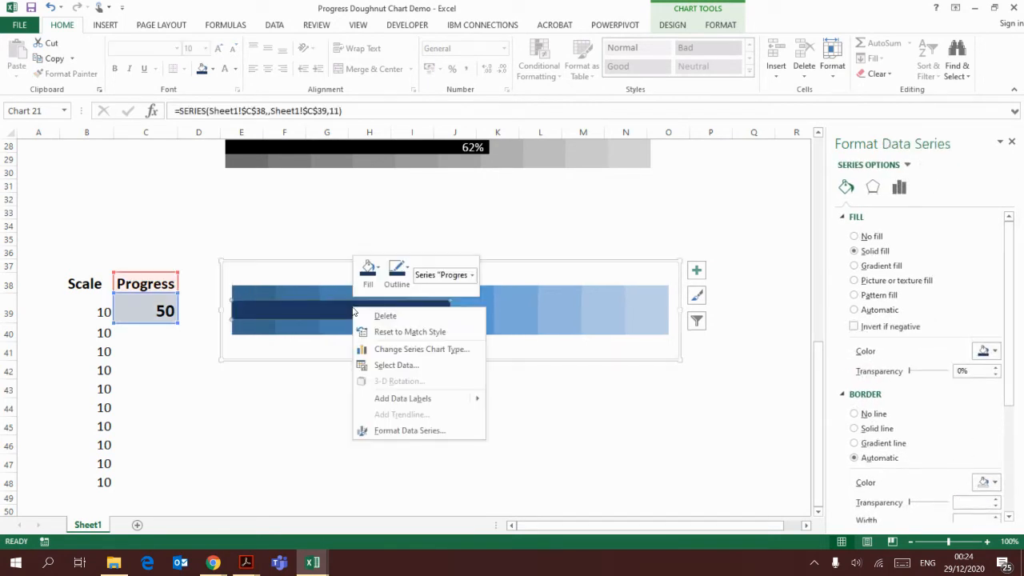
pyautogui.click(412, 398)
pyautogui.click(340, 310)
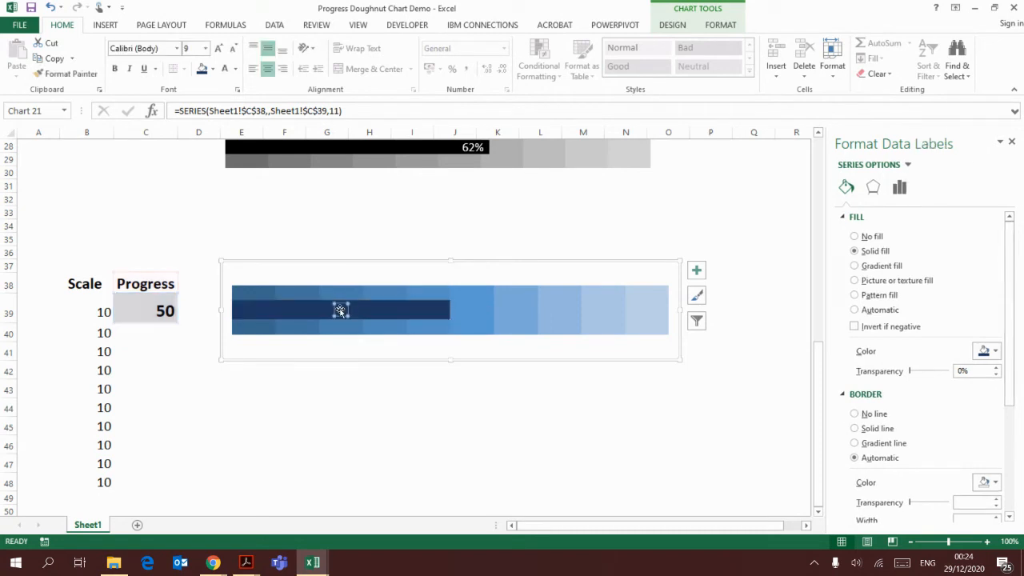
pyautogui.click(218, 48)
pyautogui.click(218, 48)
pyautogui.click(218, 48)
pyautogui.click(218, 48)
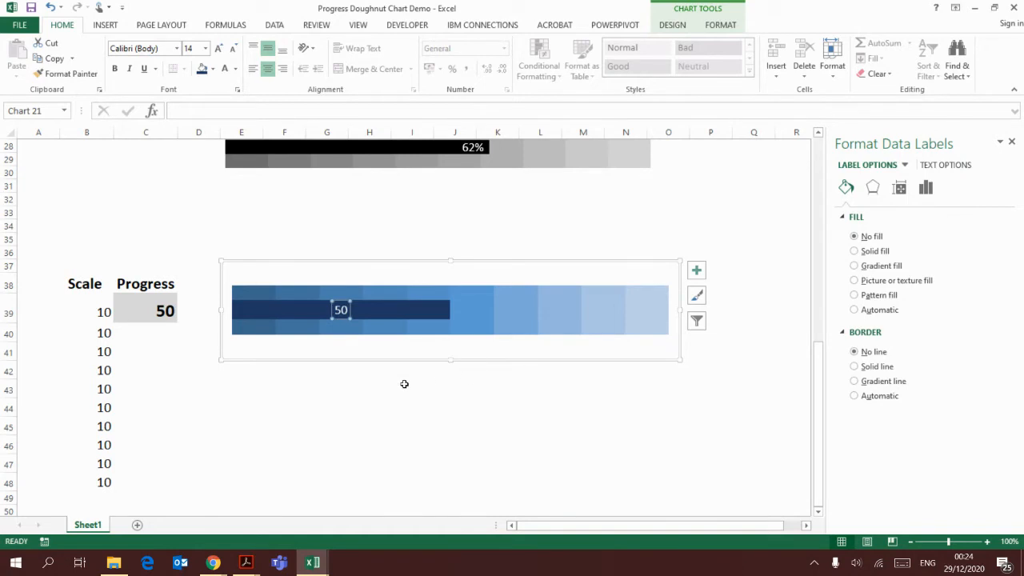
# Position the Progress bar's data label at Inside End.
pyautogui.rightClick(337, 315)
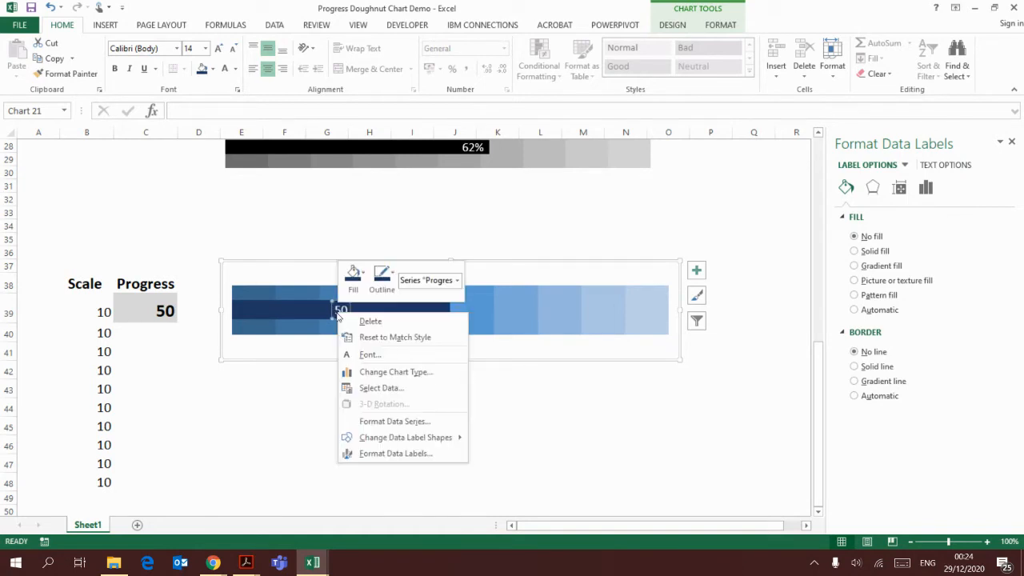
pyautogui.click(395, 453)
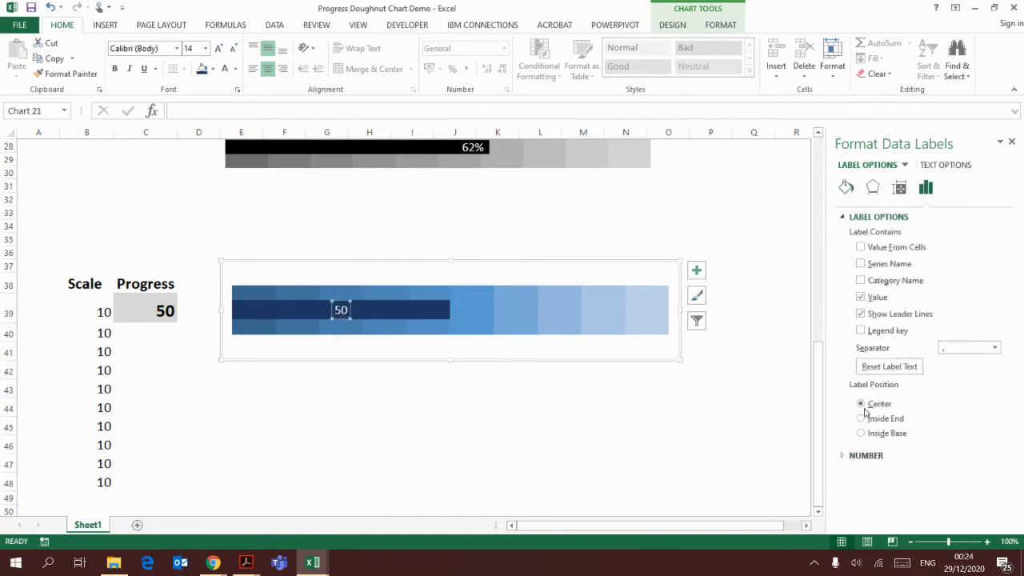
pyautogui.click(861, 418)
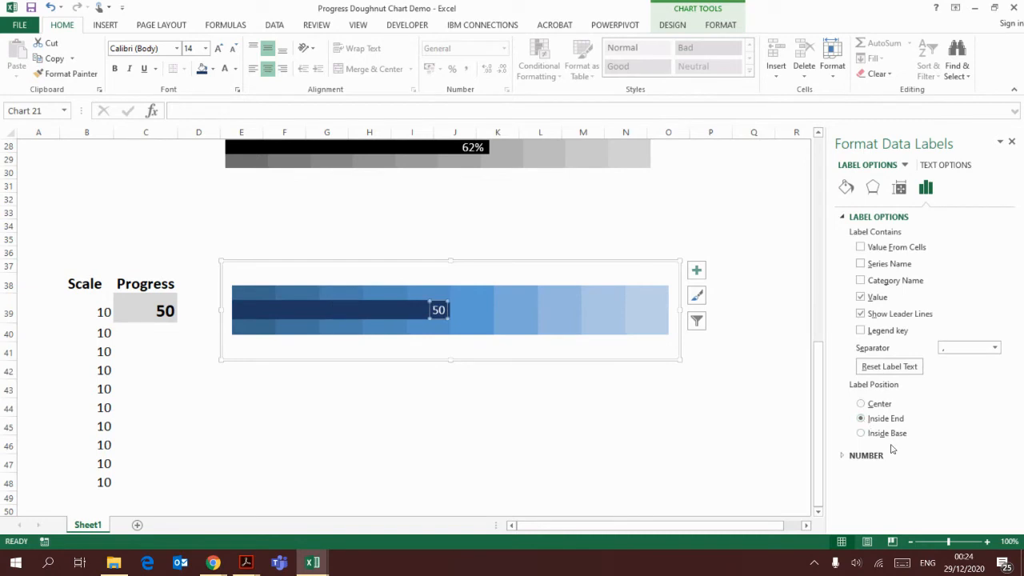
# Apply the custom number format #"%" to the Progress data label.
pyautogui.click(889, 454)
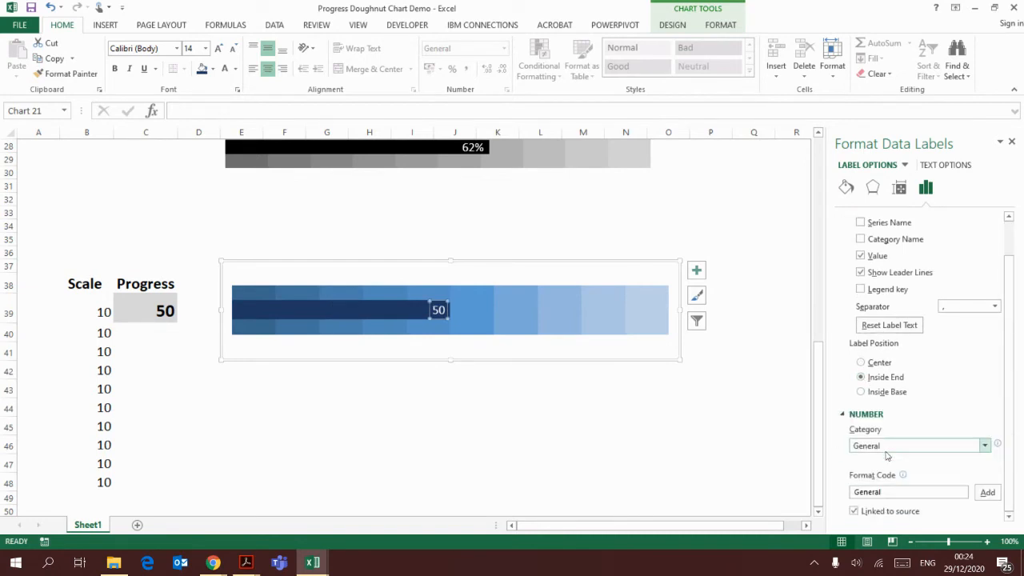
pyautogui.click(984, 445)
pyautogui.click(888, 432)
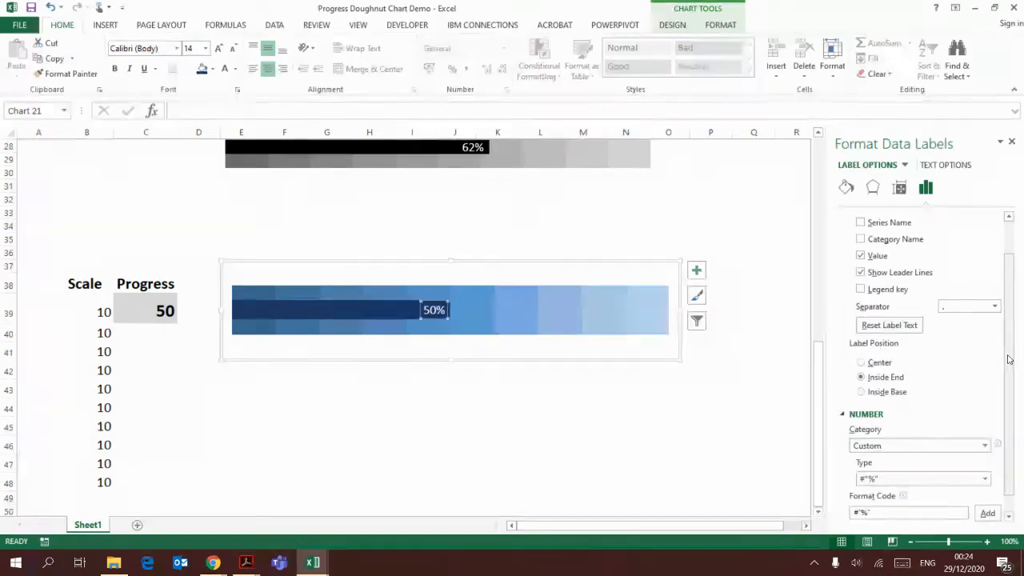
pyautogui.scroll(-1, 1010, 359)
pyautogui.click(886, 491)
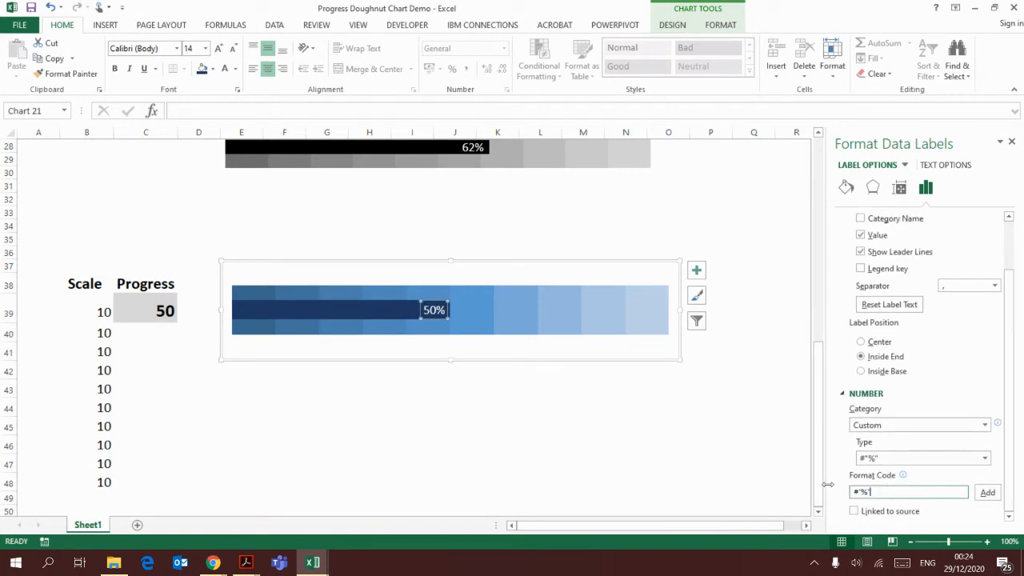
pyautogui.moveTo(881, 492); pyautogui.dragTo(806, 491)
pyautogui.write('#')
pyautogui.click(987, 492)
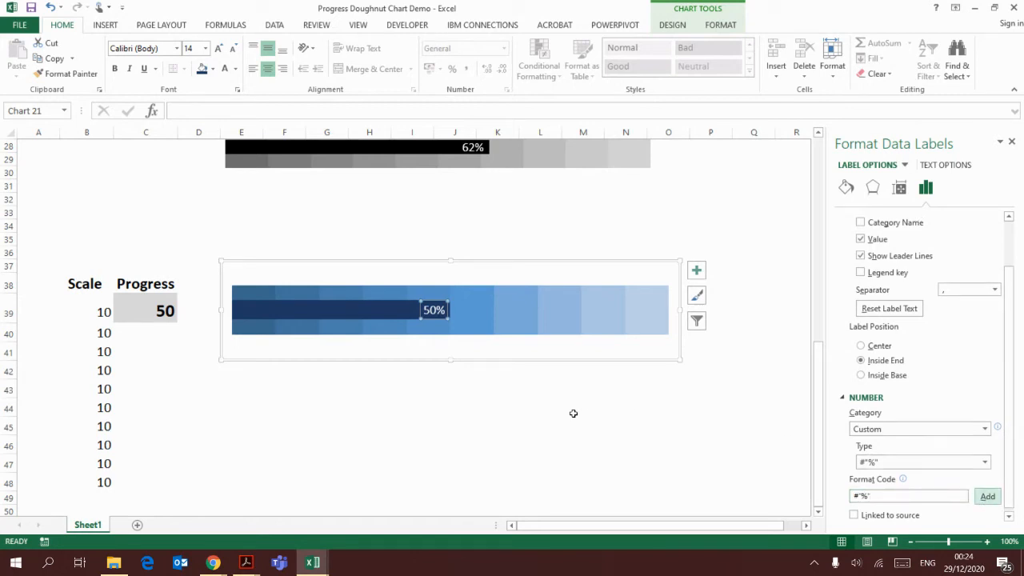
# Move the chart down to about row 40 and insert a horizontal scroll bar form control above it.
pyautogui.click(488, 395)
pyautogui.moveTo(411, 260); pyautogui.dragTo(404, 318)
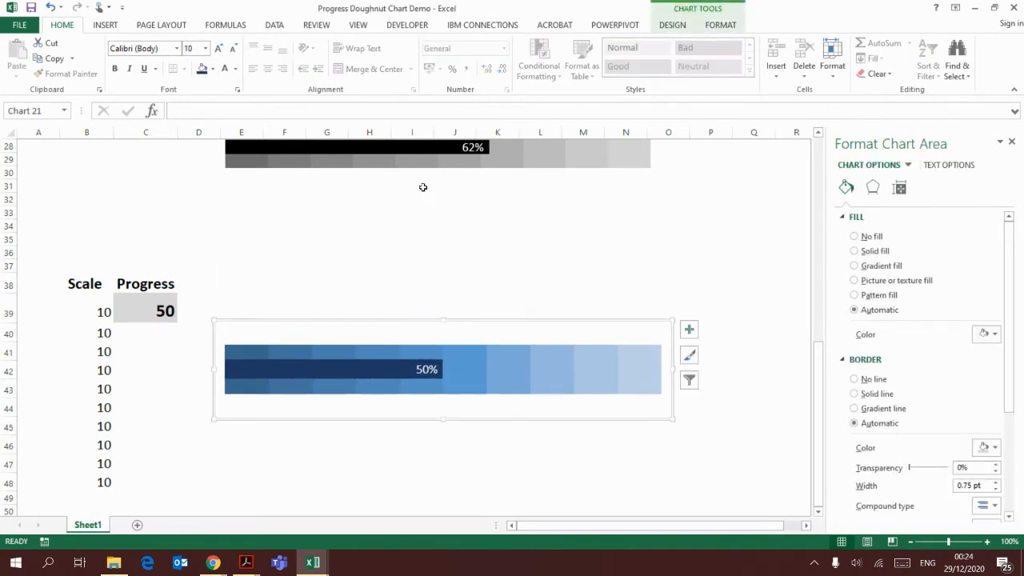
pyautogui.click(407, 25)
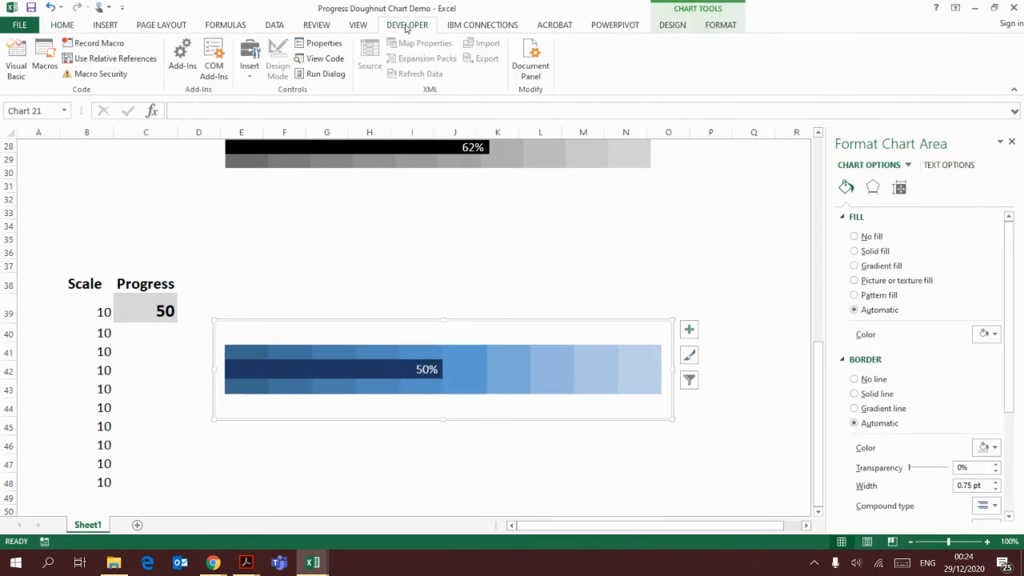
pyautogui.click(250, 68)
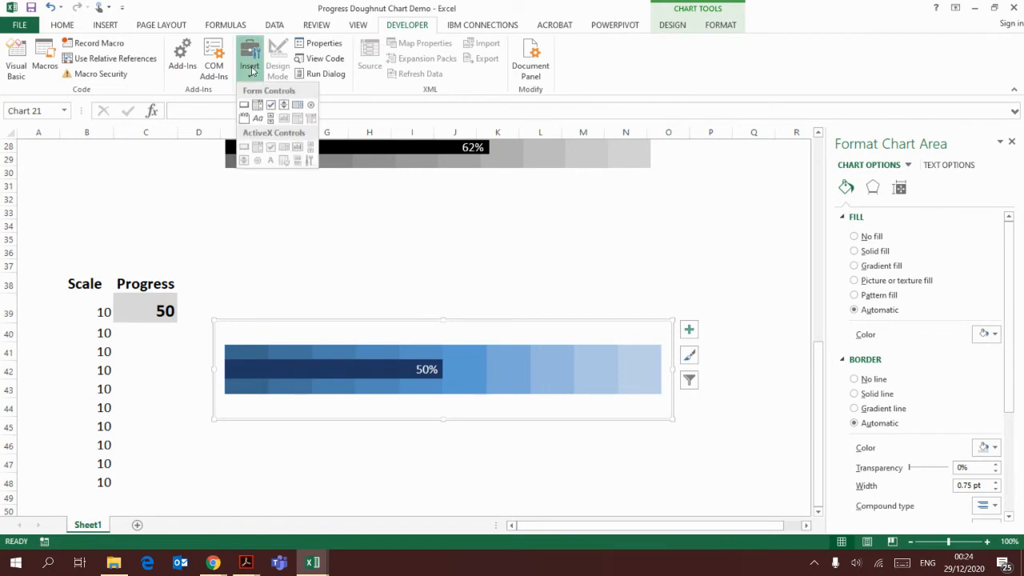
pyautogui.click(271, 105)
pyautogui.moveTo(316, 245); pyautogui.dragTo(468, 271)
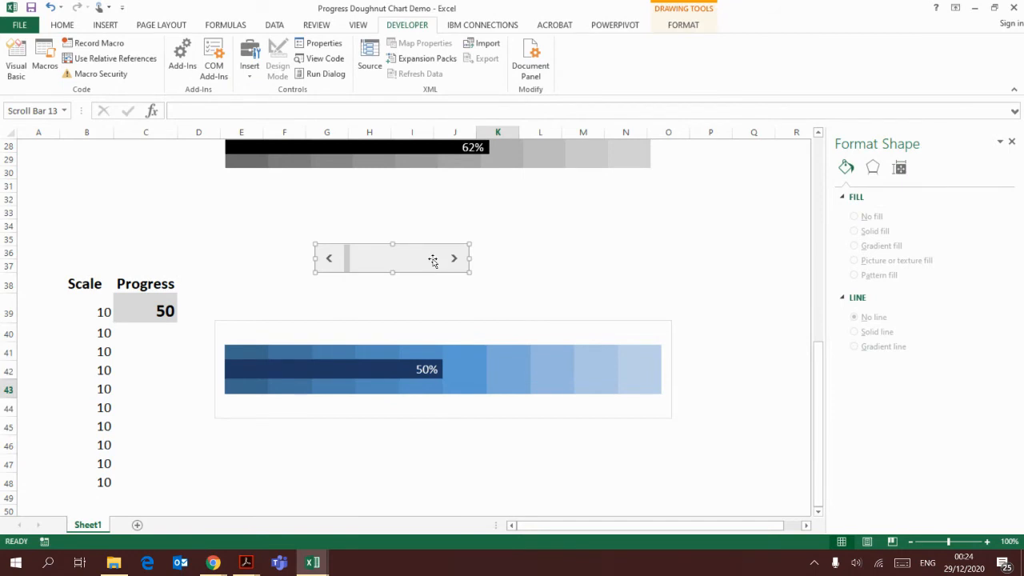
# Set the scroll bar's maximum value to 100 and link the control to cell C39.
pyautogui.rightClick(432, 258)
pyautogui.click(463, 369)
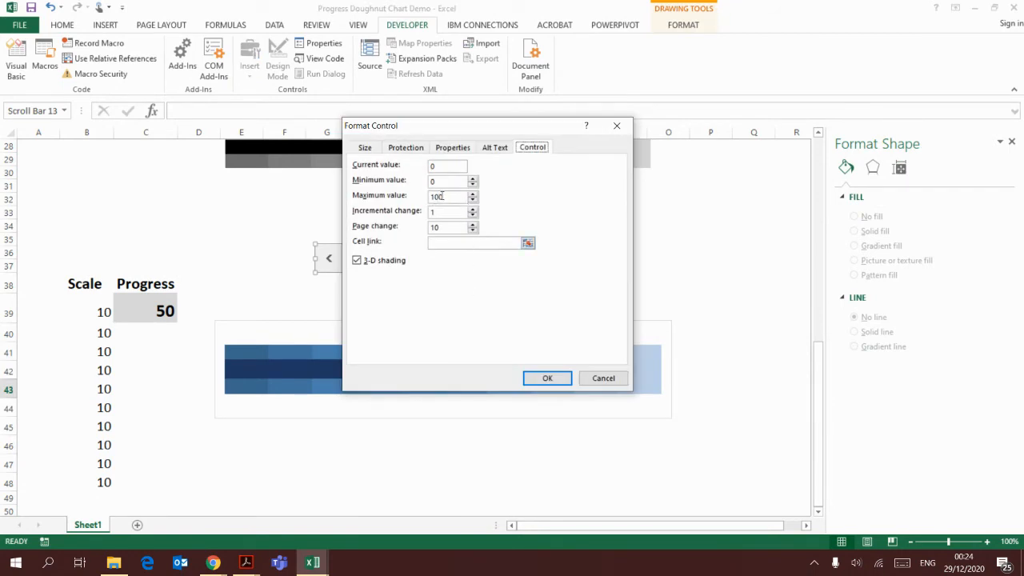
pyautogui.moveTo(453, 196); pyautogui.dragTo(419, 195)
pyautogui.click(477, 242)
pyautogui.click(527, 243)
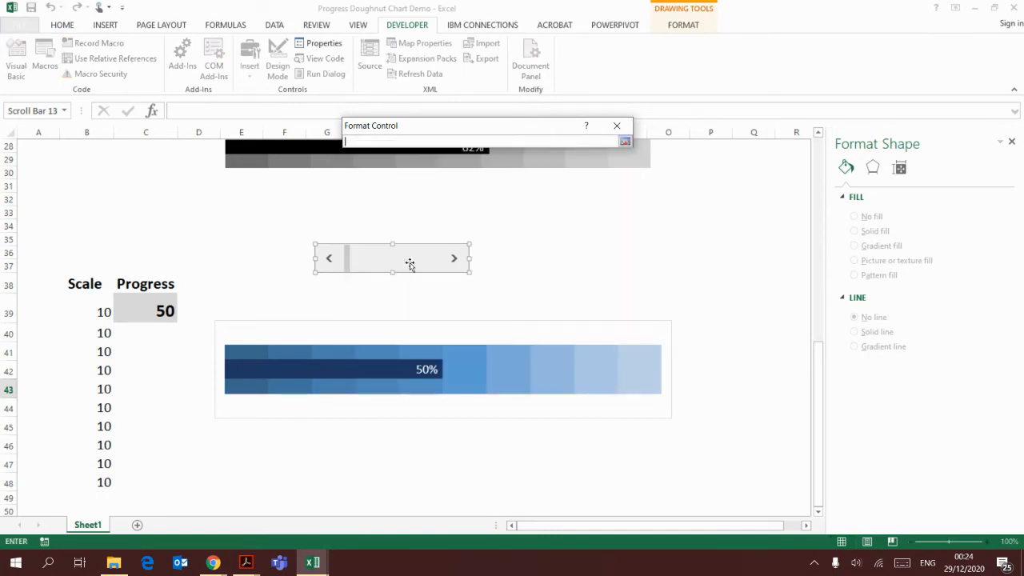
pyautogui.click(163, 305)
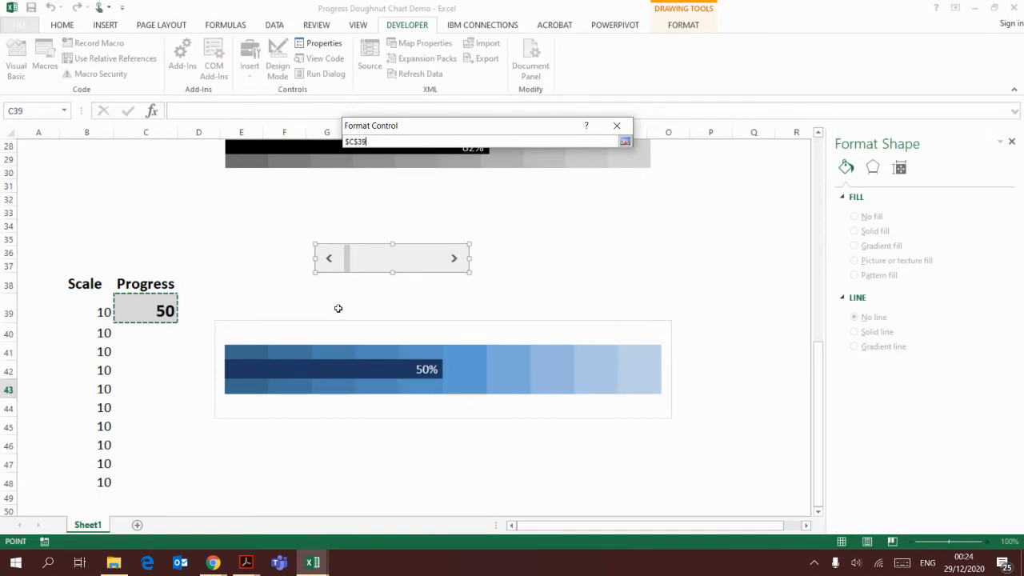
pyautogui.click(624, 143)
pyautogui.click(546, 378)
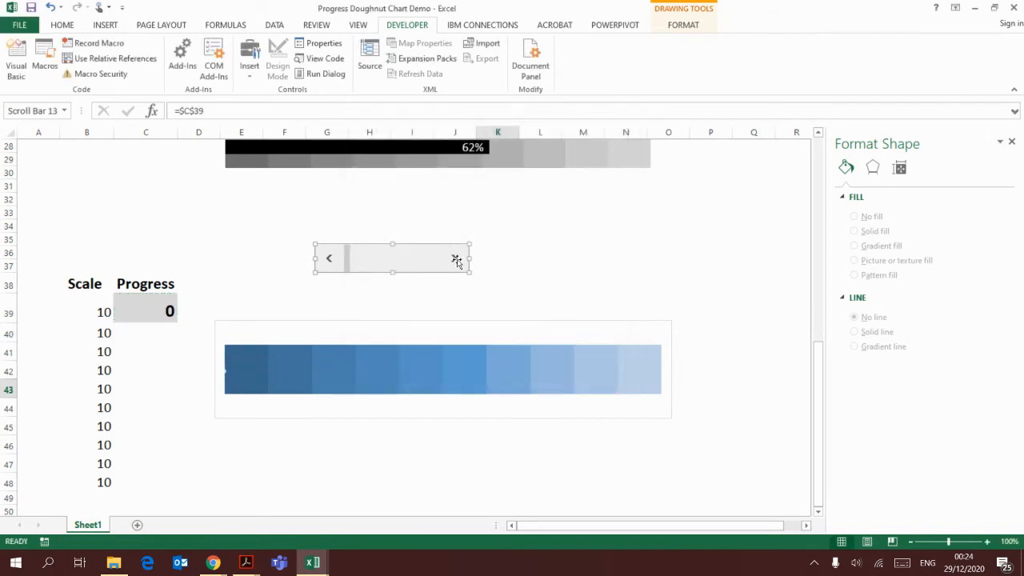
# Test the linked scroll bar by raising the Progress value to 23.
pyautogui.click(498, 265)
pyautogui.click(453, 259)
pyautogui.click(453, 260)
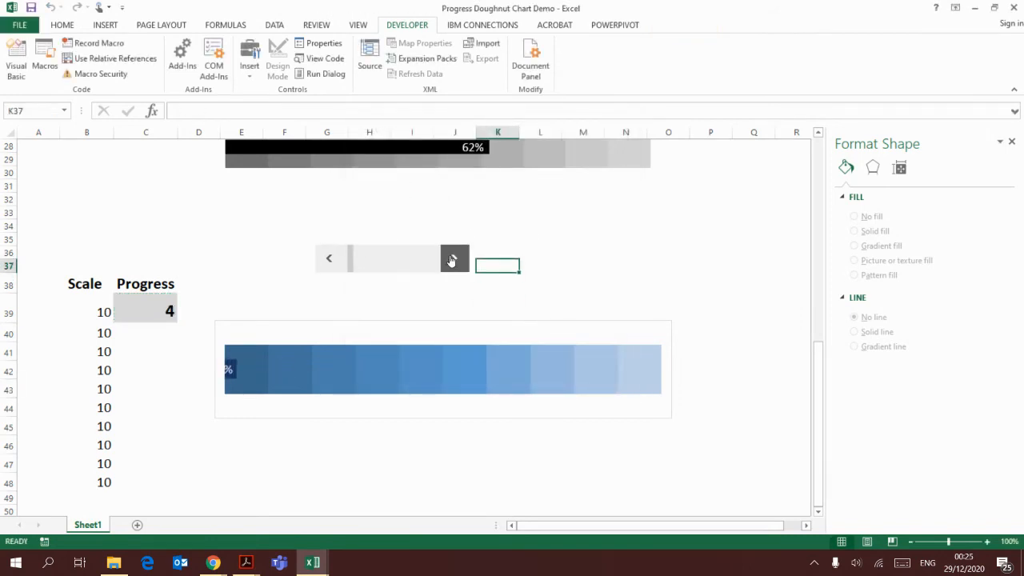
pyautogui.click(452, 261)
pyautogui.click(452, 260)
pyautogui.click(452, 260)
pyautogui.click(452, 260)
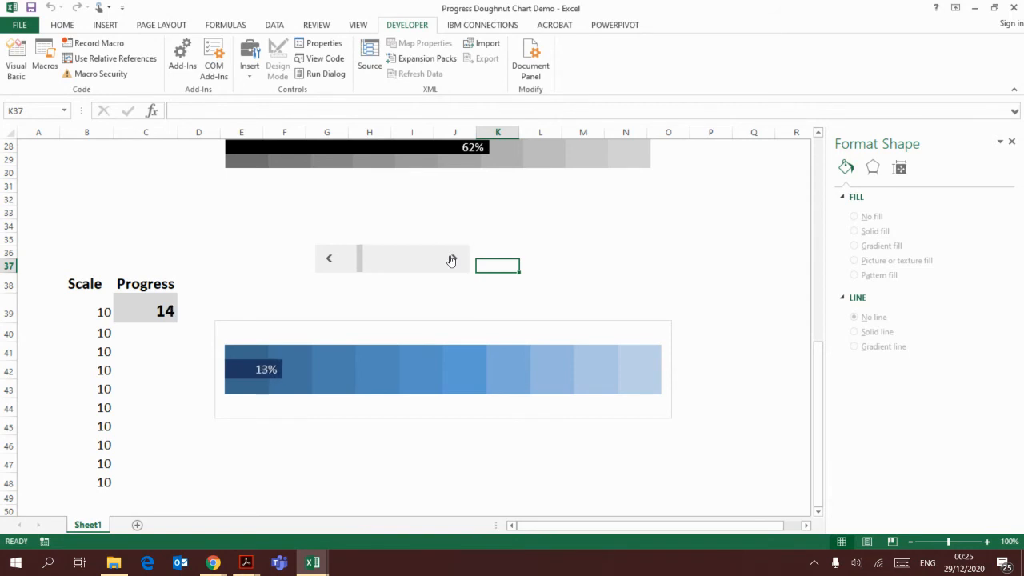
pyautogui.click(451, 260)
pyautogui.click(452, 260)
pyautogui.click(452, 259)
pyautogui.click(452, 260)
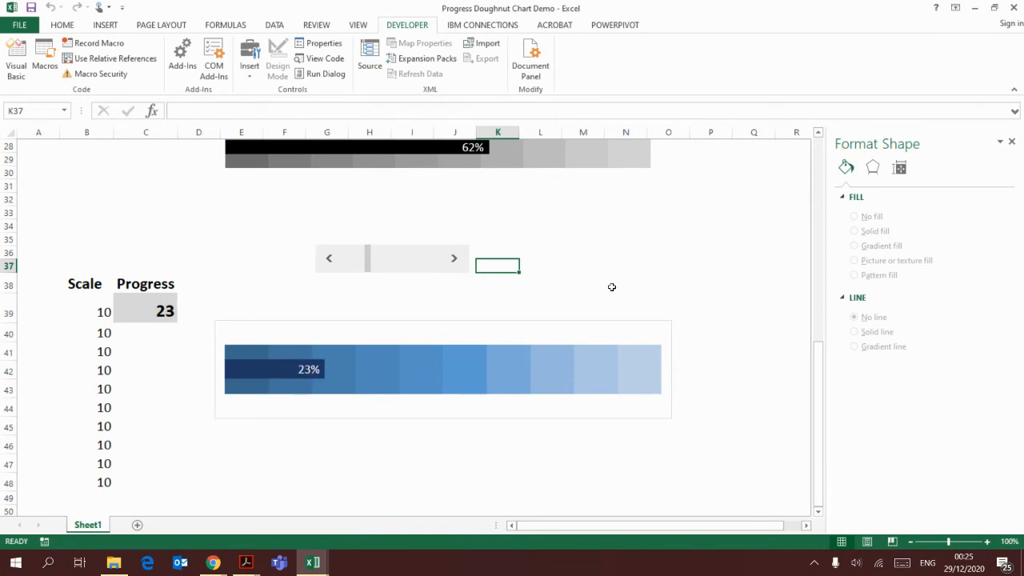
pyautogui.click(615, 282)
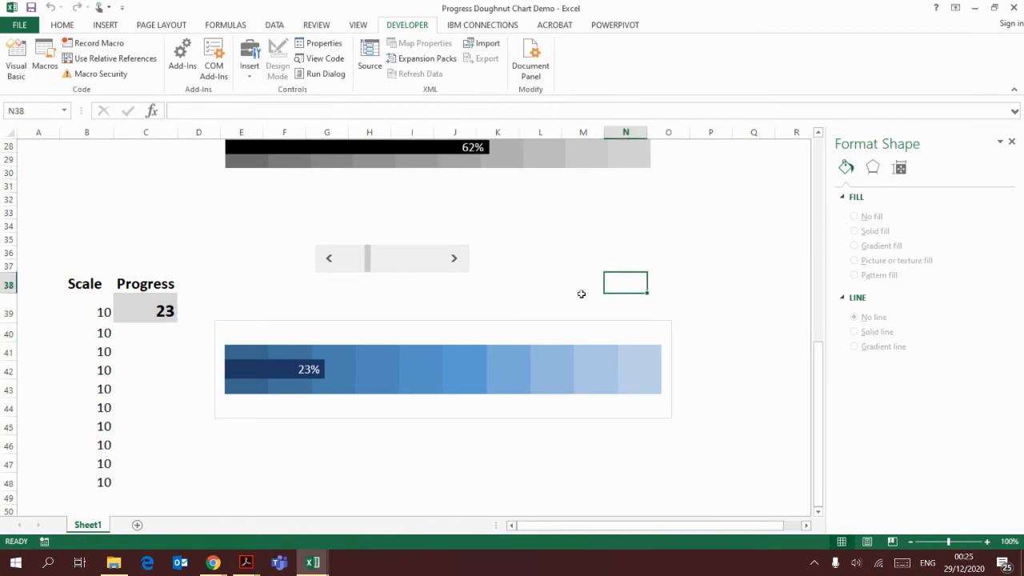
# Give the first scale segment of the lower blue chart a solid line border 2 pt wide.
pyautogui.click(254, 391)
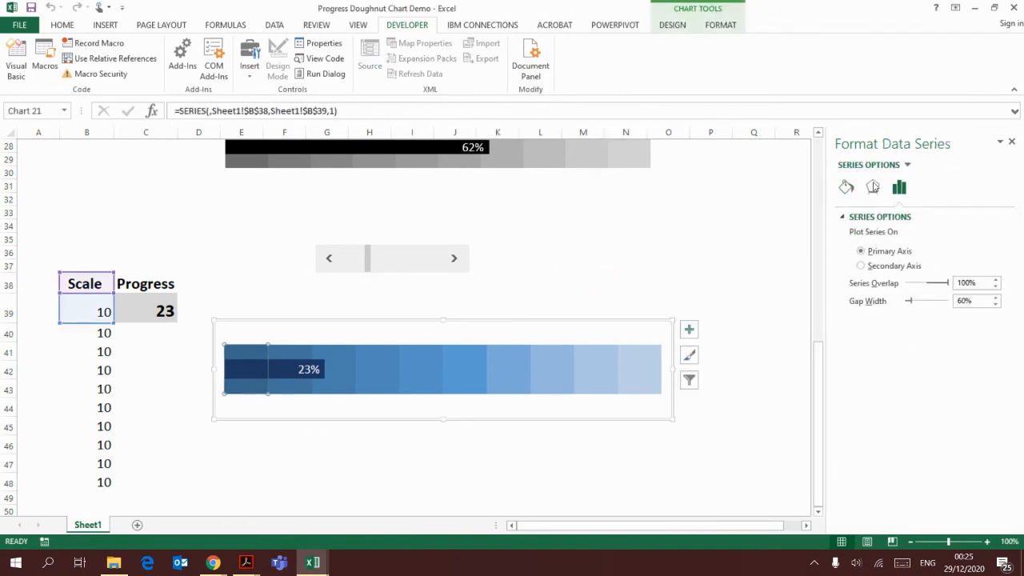
pyautogui.click(846, 187)
pyautogui.scroll(-1, 887, 369)
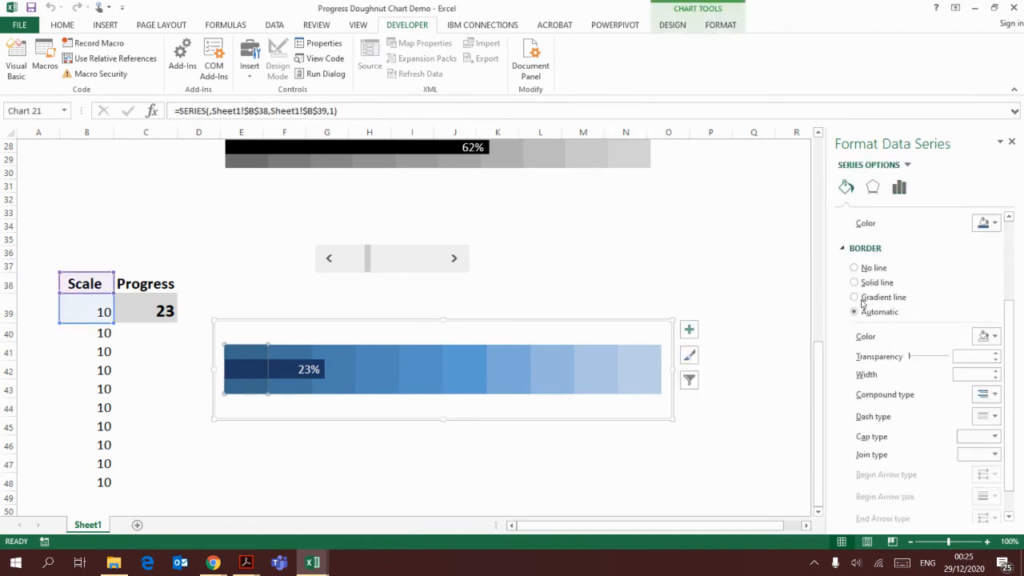
pyautogui.click(854, 283)
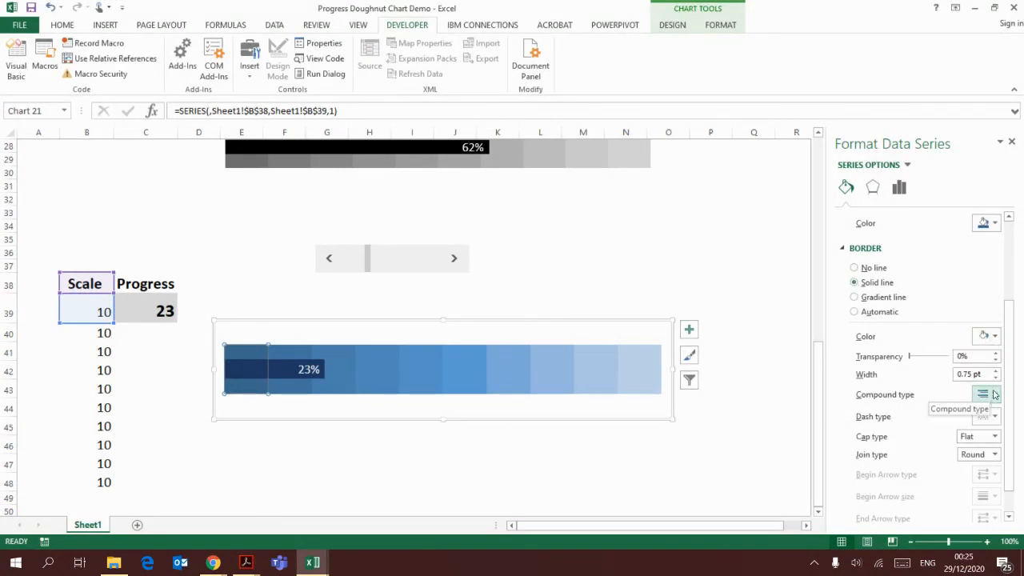
pyautogui.moveTo(982, 375); pyautogui.dragTo(950, 378)
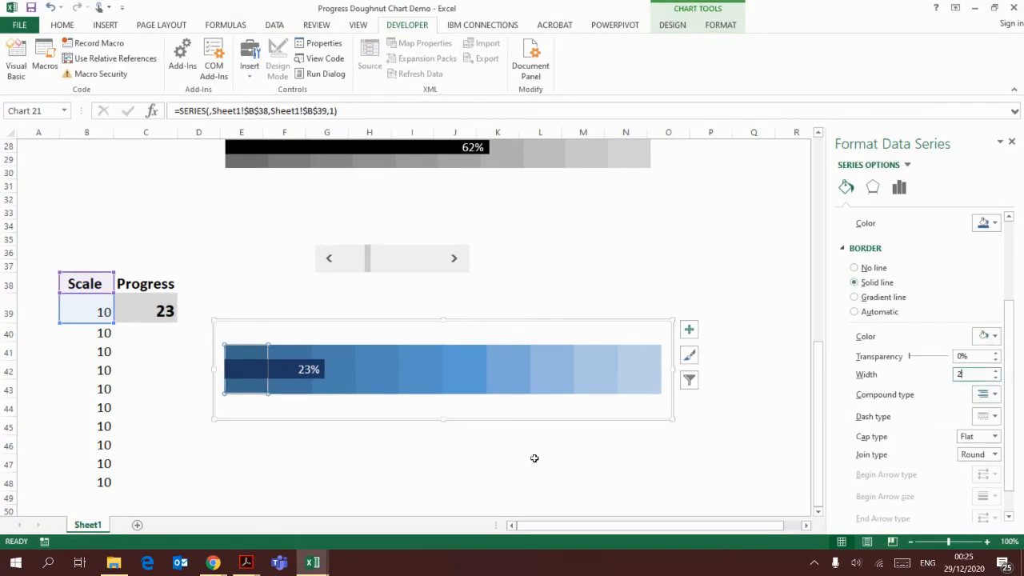
# Apply a 2 pt solid line border to the second scale segment.
pyautogui.click(295, 360)
pyautogui.click(854, 283)
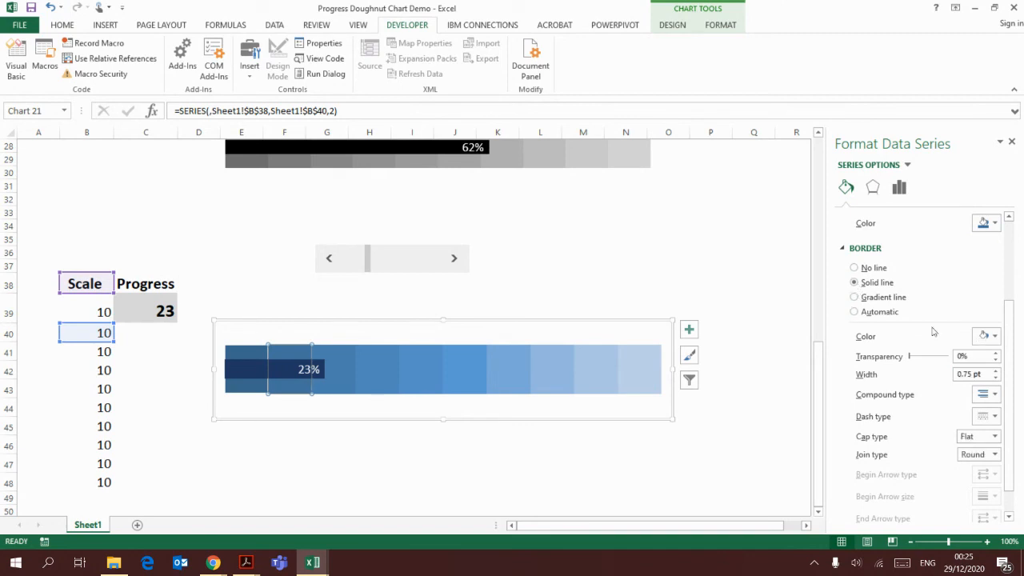
pyautogui.moveTo(982, 374); pyautogui.dragTo(951, 376)
pyautogui.write('2')
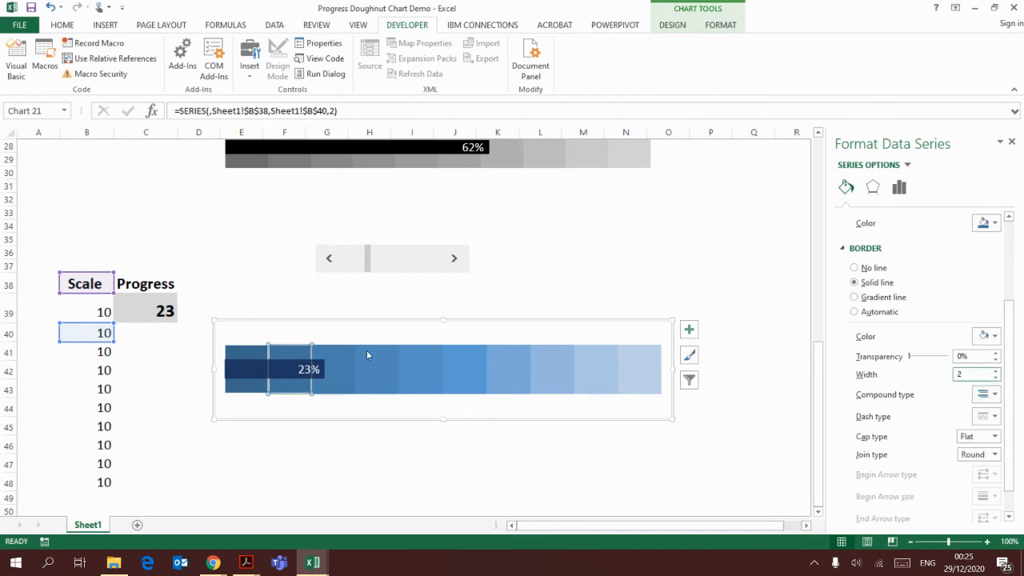
# Apply a 2 pt solid line border to the third scale segment and deselect the chart.
pyautogui.click(345, 357)
pyautogui.click(854, 283)
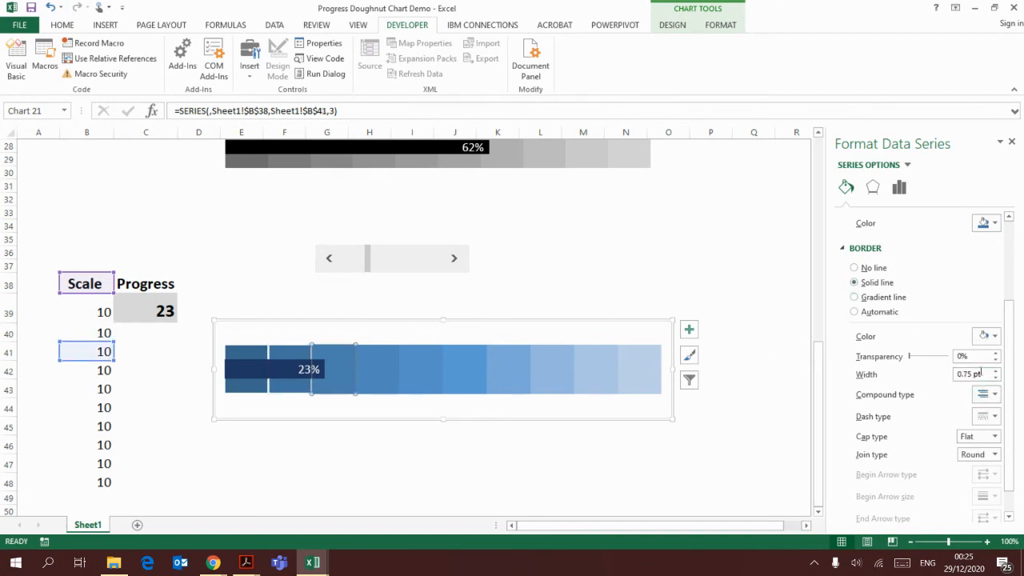
pyautogui.moveTo(982, 374); pyautogui.dragTo(952, 376)
pyautogui.write('2')
pyautogui.click(497, 444)
pyautogui.click(597, 448)
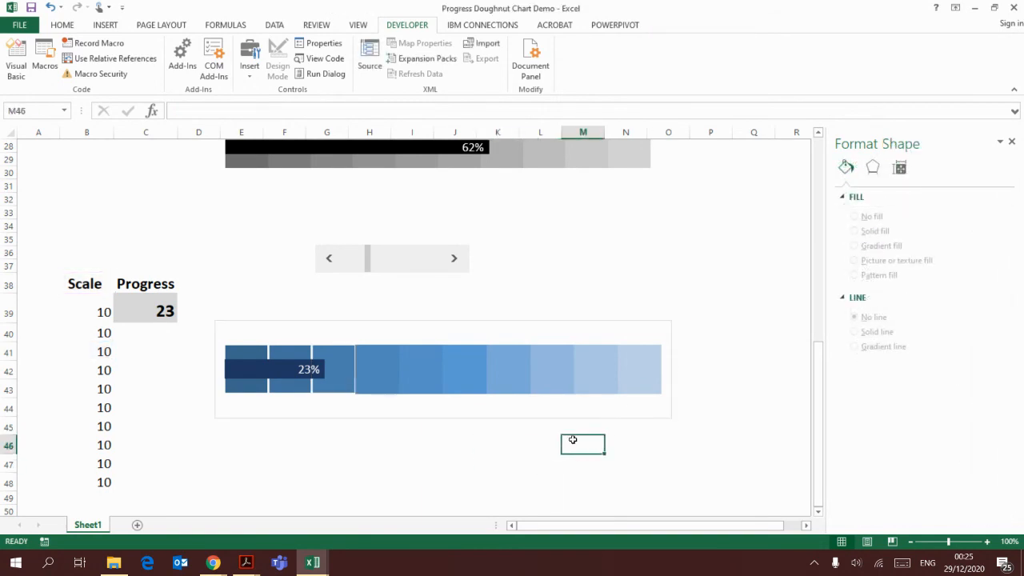
# Review the finished color variations higher on the sheet, including the fill transparency of a green segment in the pale red-to-green chart.
pyautogui.scroll(8, 573, 440)
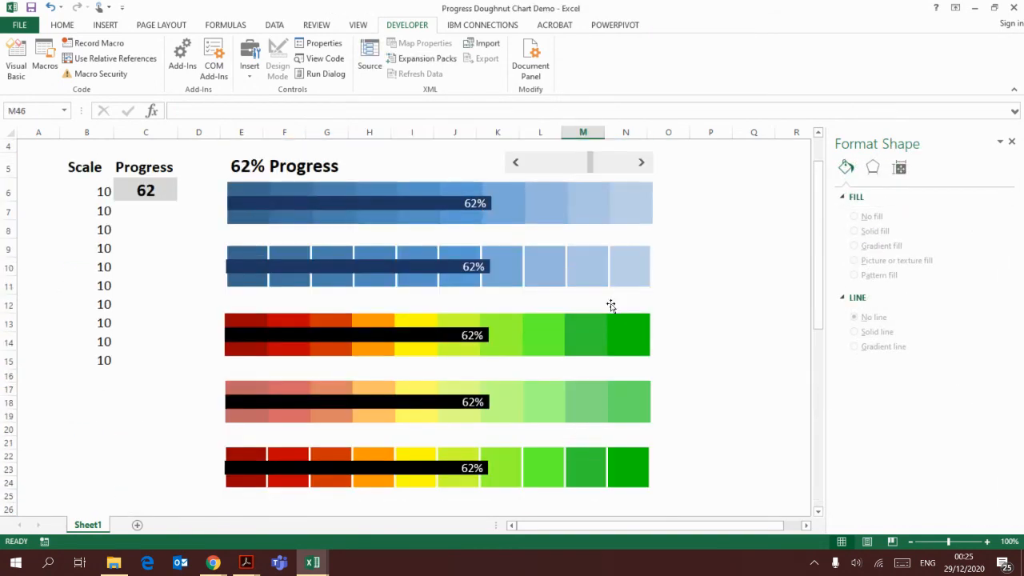
pyautogui.click(544, 346)
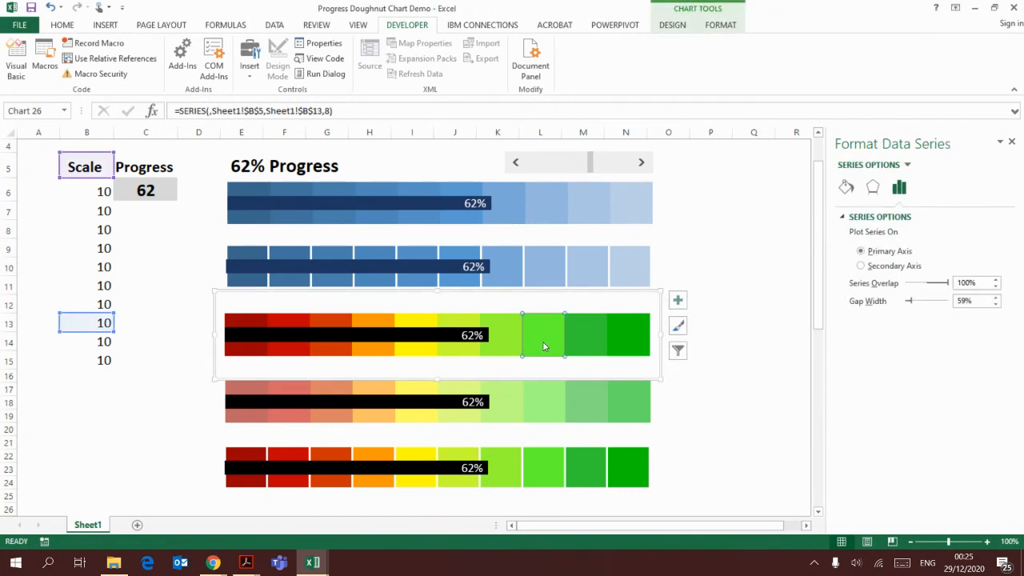
pyautogui.click(551, 393)
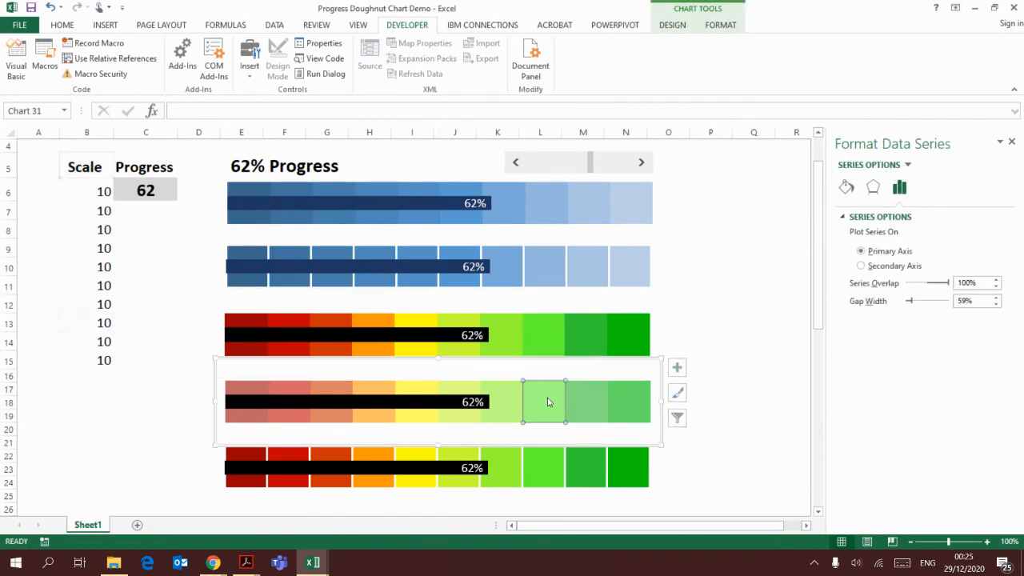
pyautogui.click(846, 187)
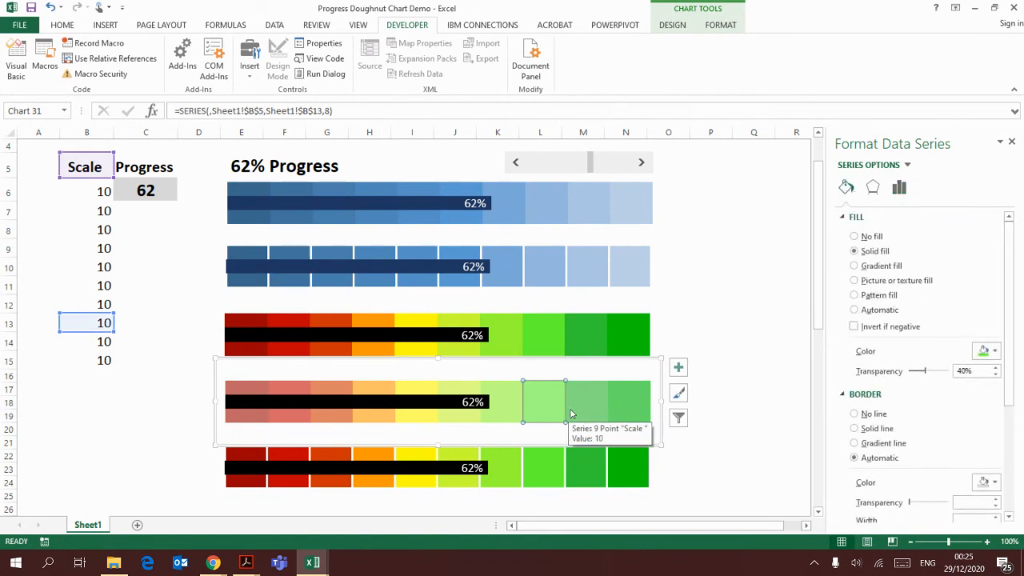
pyautogui.click(723, 373)
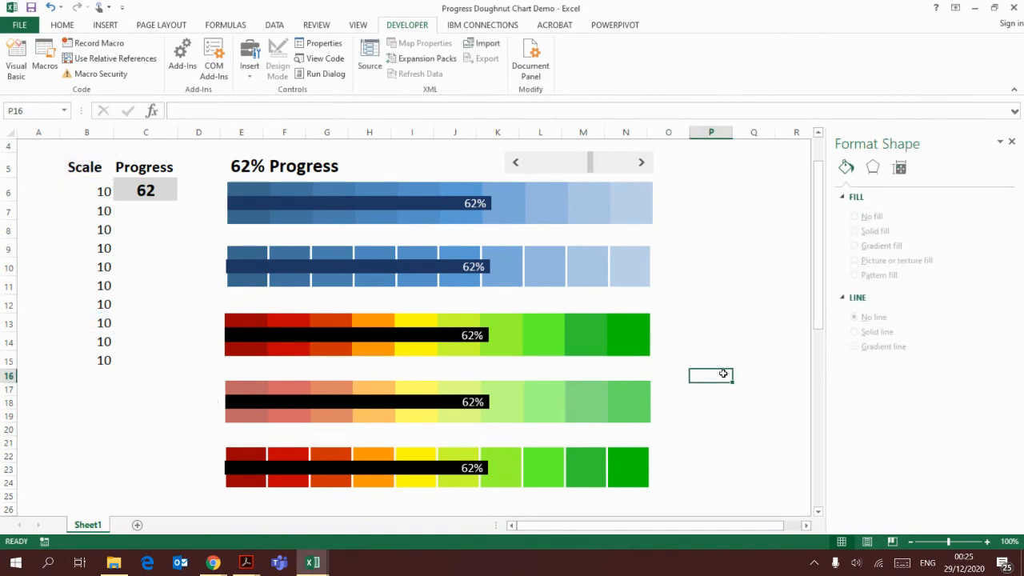
pyautogui.scroll(-1, 723, 373)
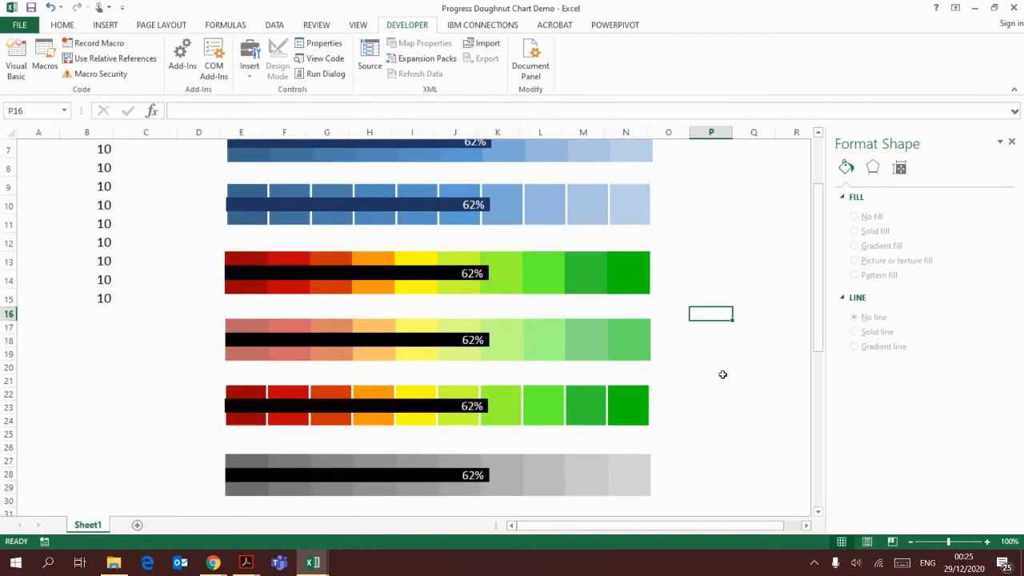
pyautogui.scroll(2, 723, 374)
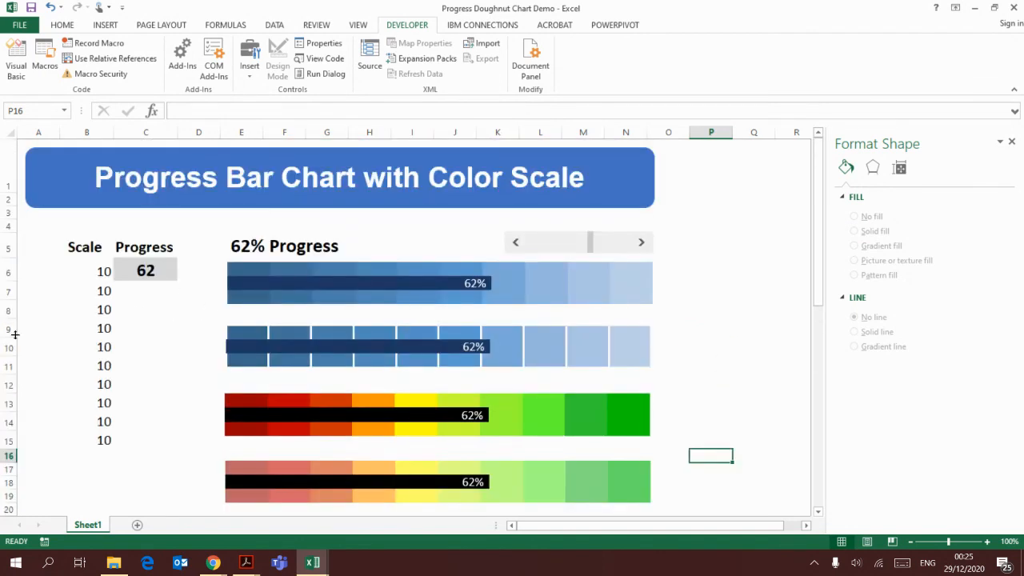